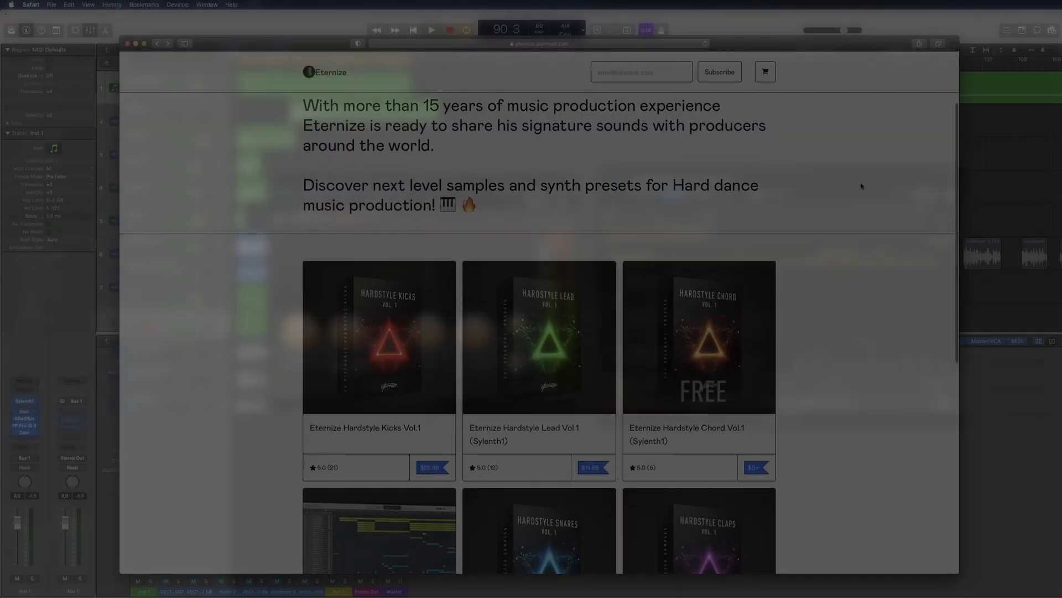
Browse the Eternize store's sample packs and presets, and open the Eternize Hardstyle Kicks Vol.1 product
scroll(861, 185, "down", 5)
scroll(861, 186, "down", 3)
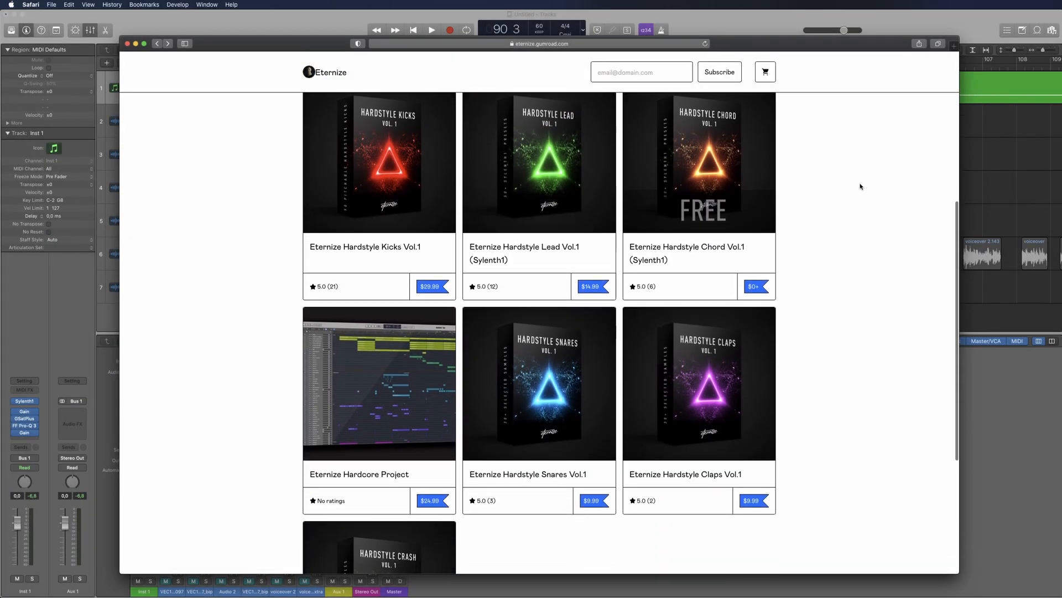
scroll(861, 188, "up", 3)
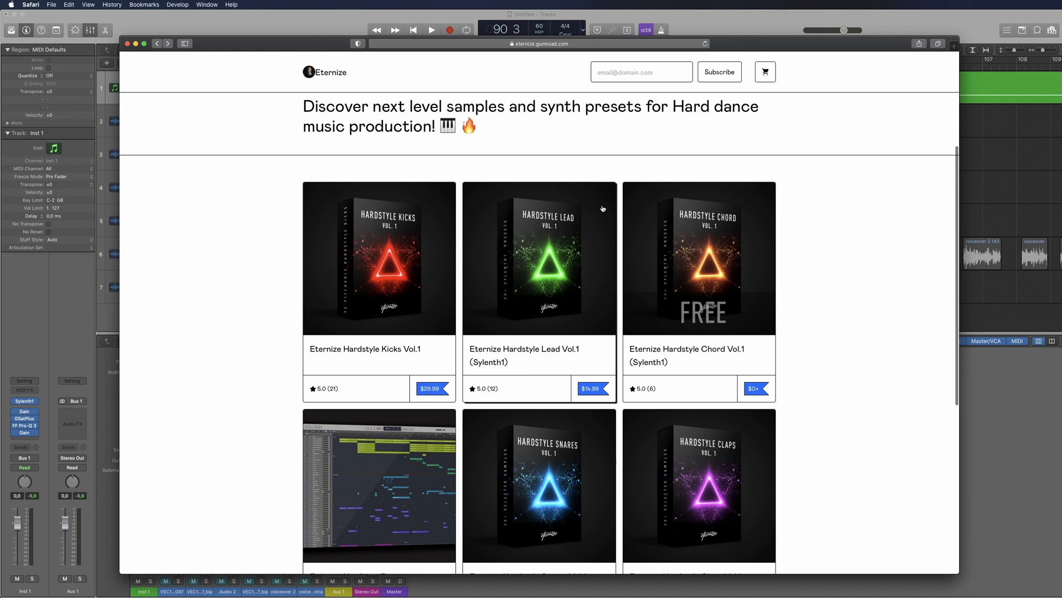
left_click(430, 236)
scroll(451, 236, "down", 5)
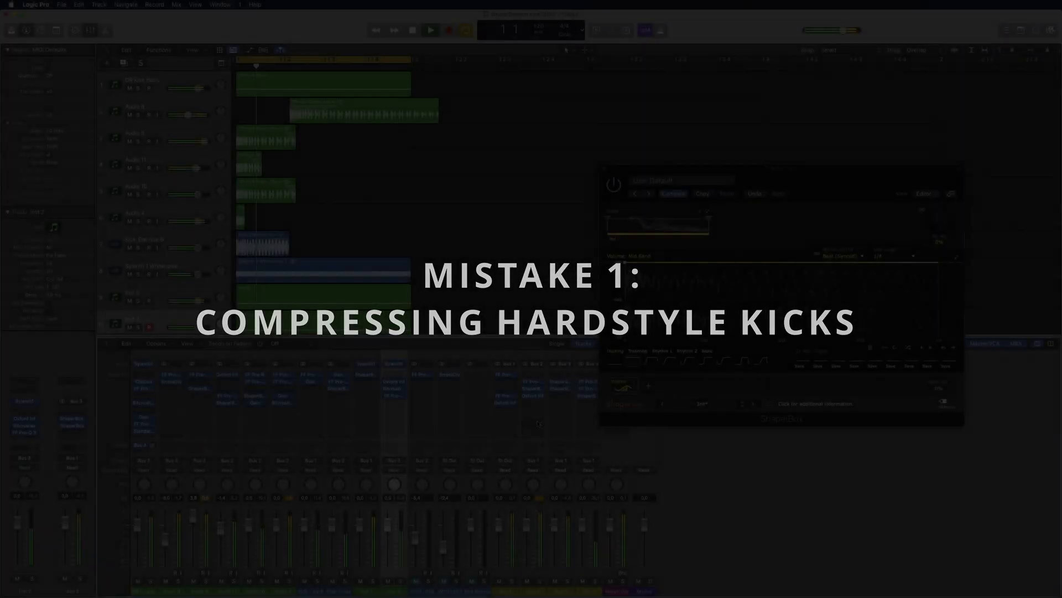
Switch to Logic Pro, insert FabFilter Pro-C 2 on Aux 1, move its window beside ShaperBox and hide the mixer
left_click(505, 419)
mouse_move(535, 448)
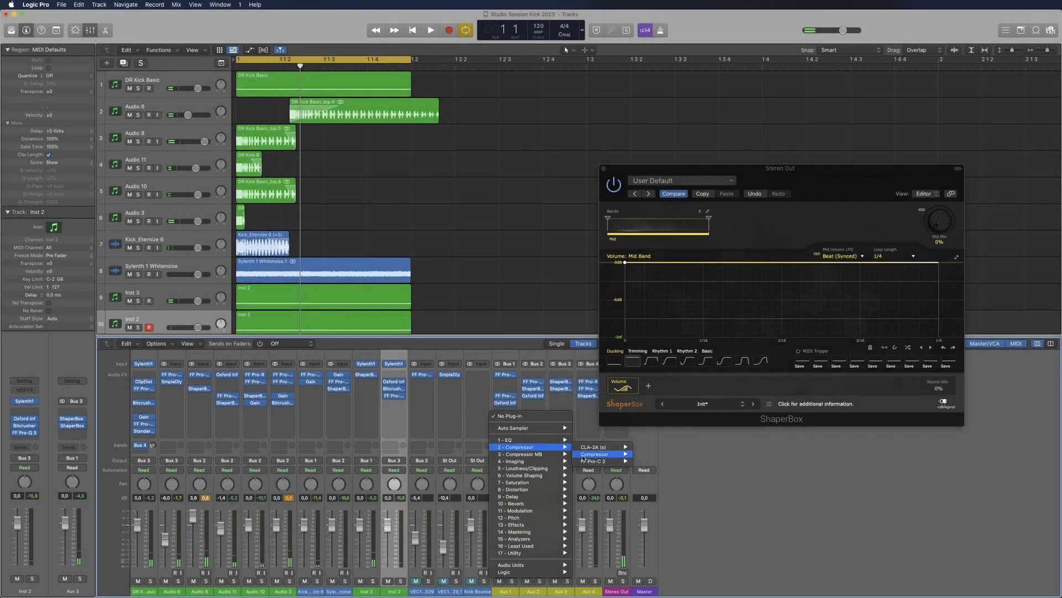
left_click(650, 462)
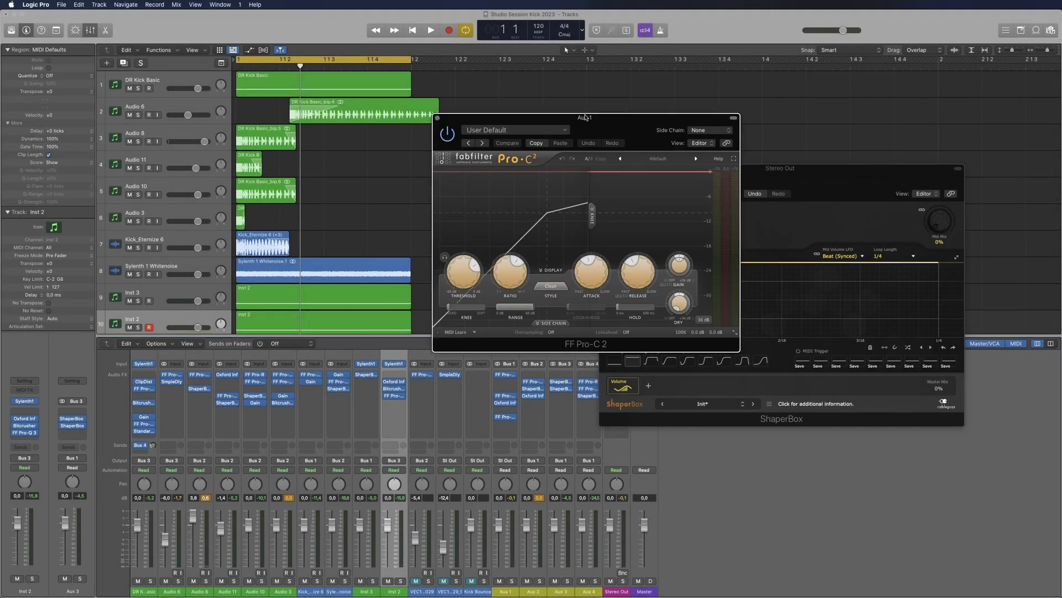
left_click_drag(590, 116, 421, 178)
key("x")
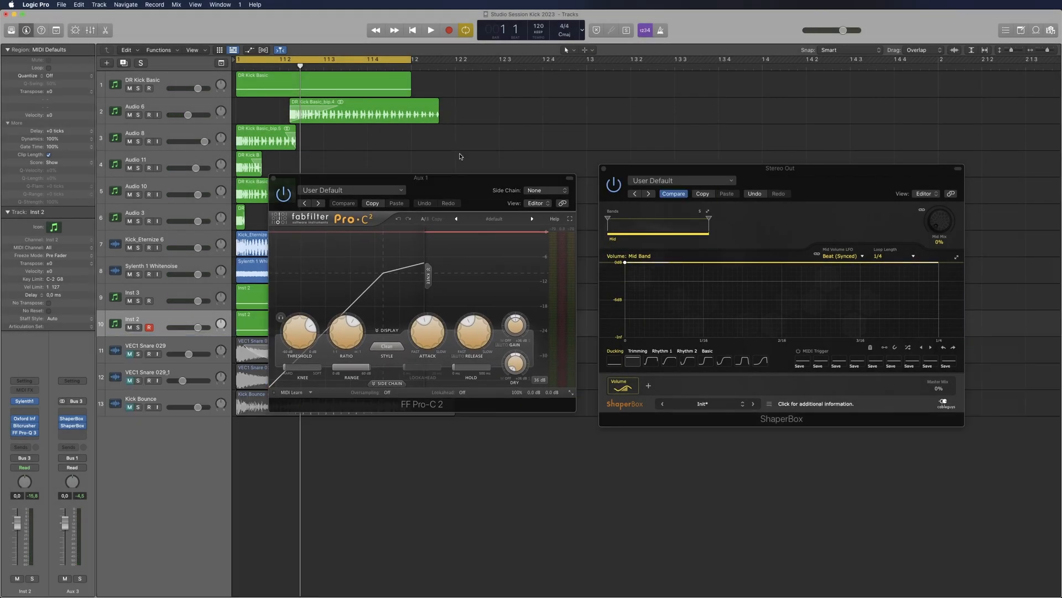
During playback, lower the Pro-C 2 threshold to about -14.4 dB and raise its output level to +5.7 dB
key("space")
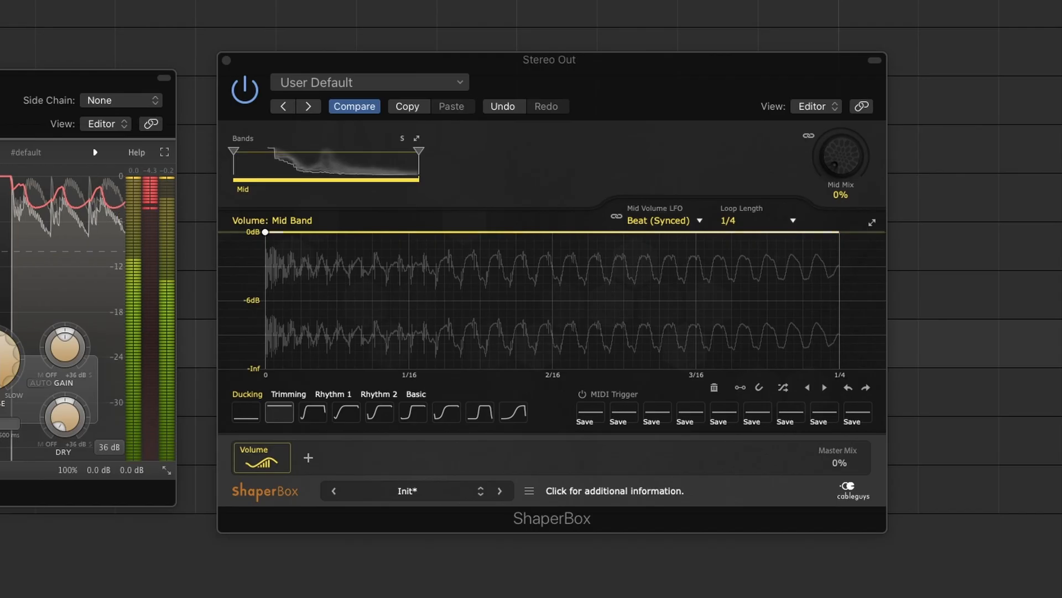
left_click_drag(0, 381, 0, 371)
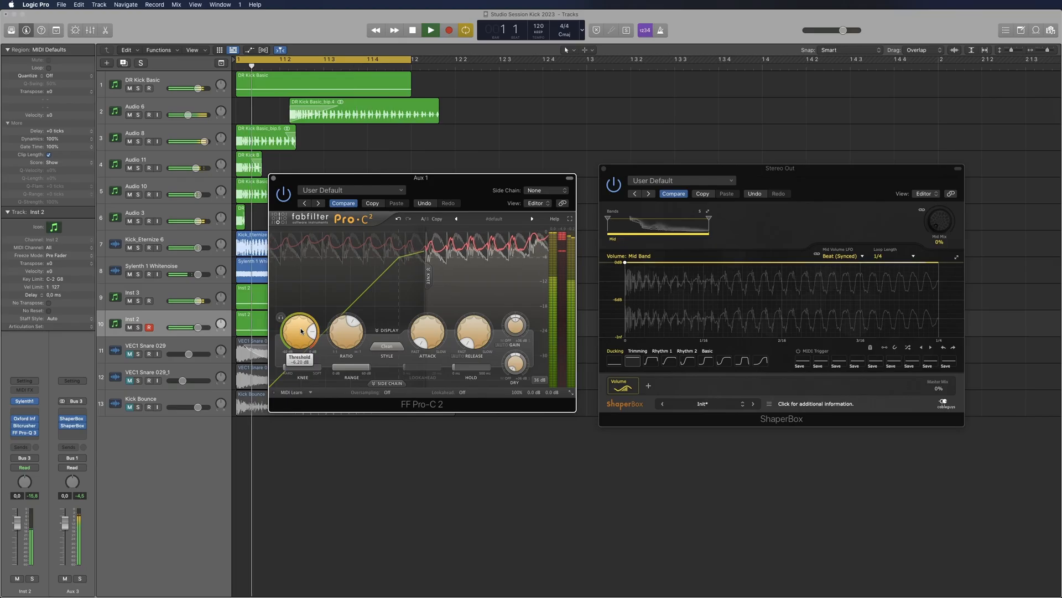
left_click_drag(296, 331, 290, 350)
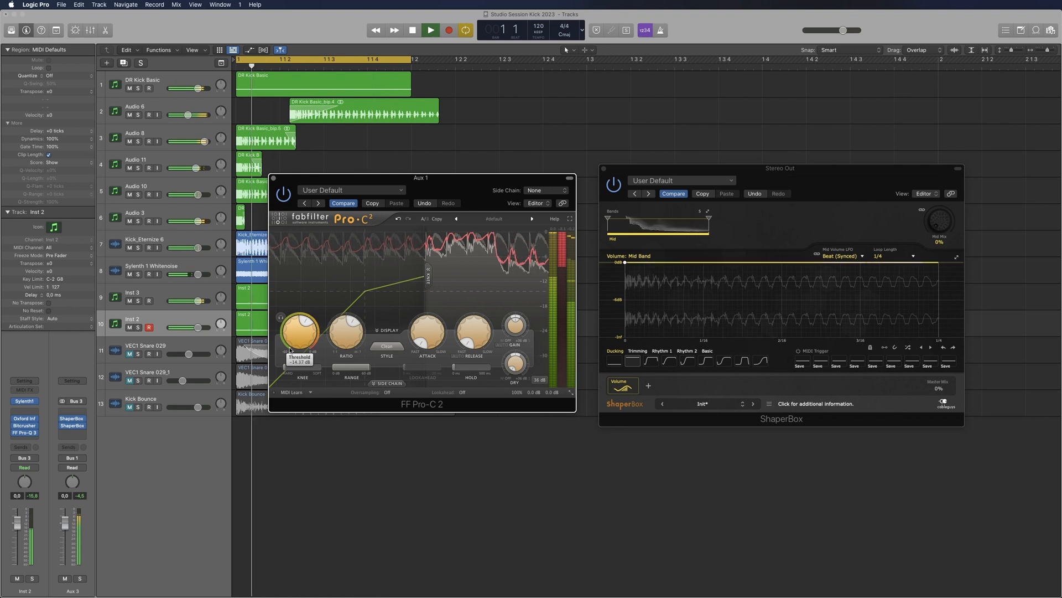
mouse_move(553, 392)
left_click_drag(553, 392, 555, 360)
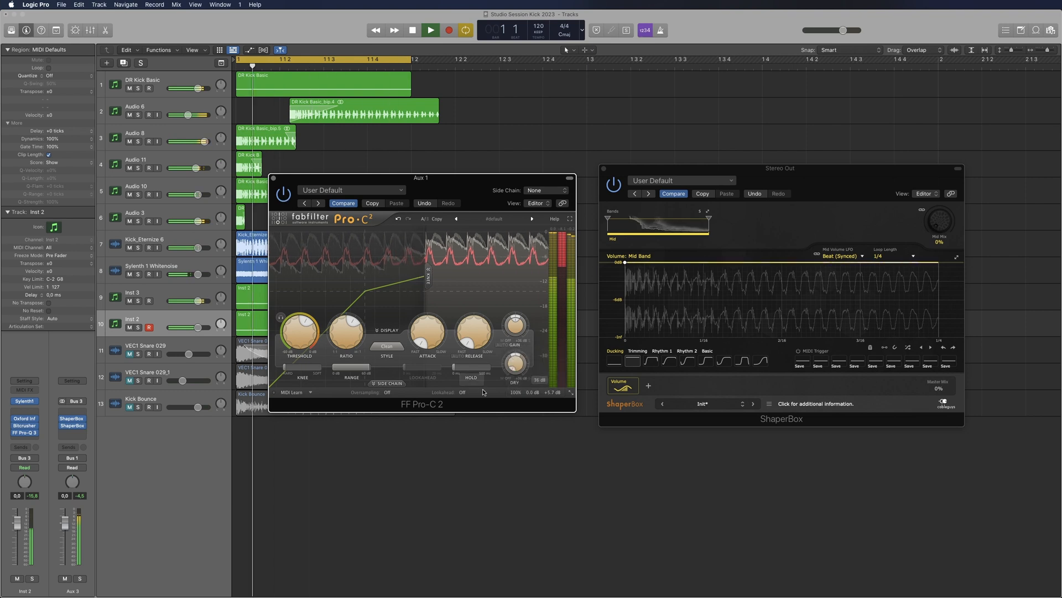
Compare the kick with and without compression by toggling the Pro-C 2 global bypass during playback
mouse_move(516, 390)
key("space")
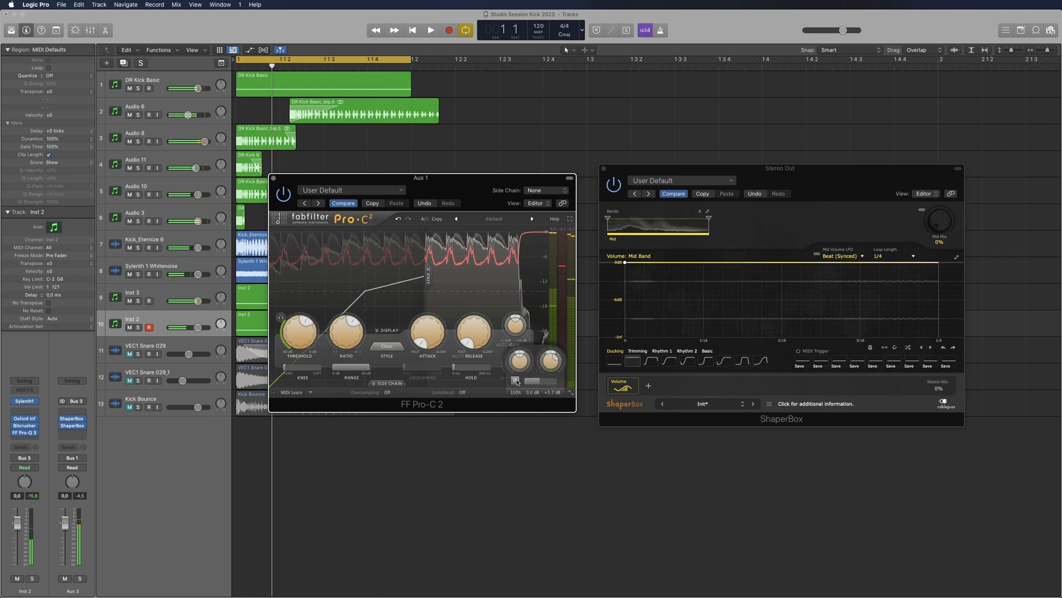
key("space")
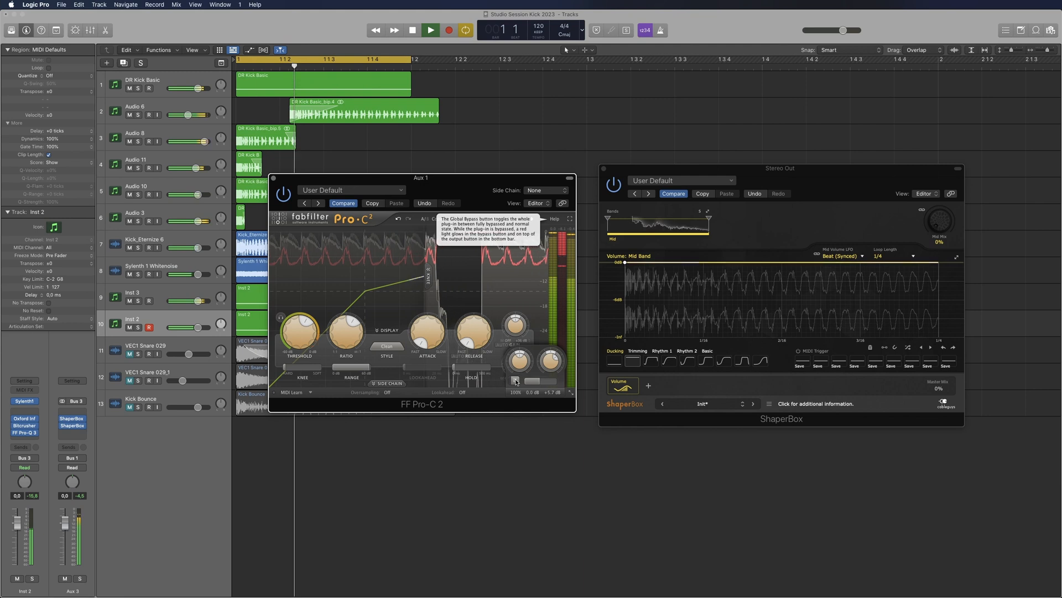
left_click(515, 382)
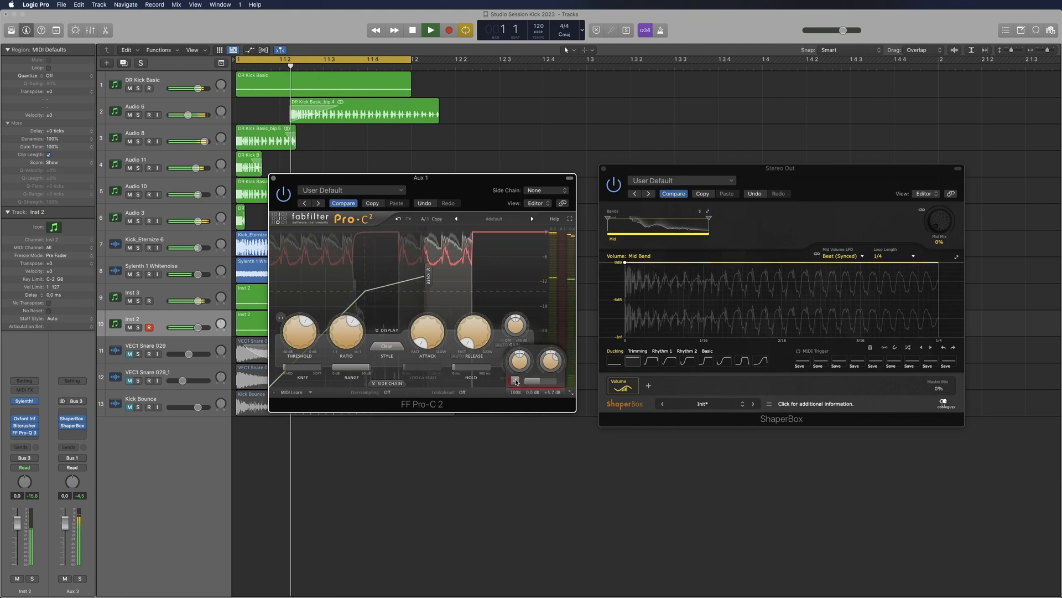
left_click(515, 381)
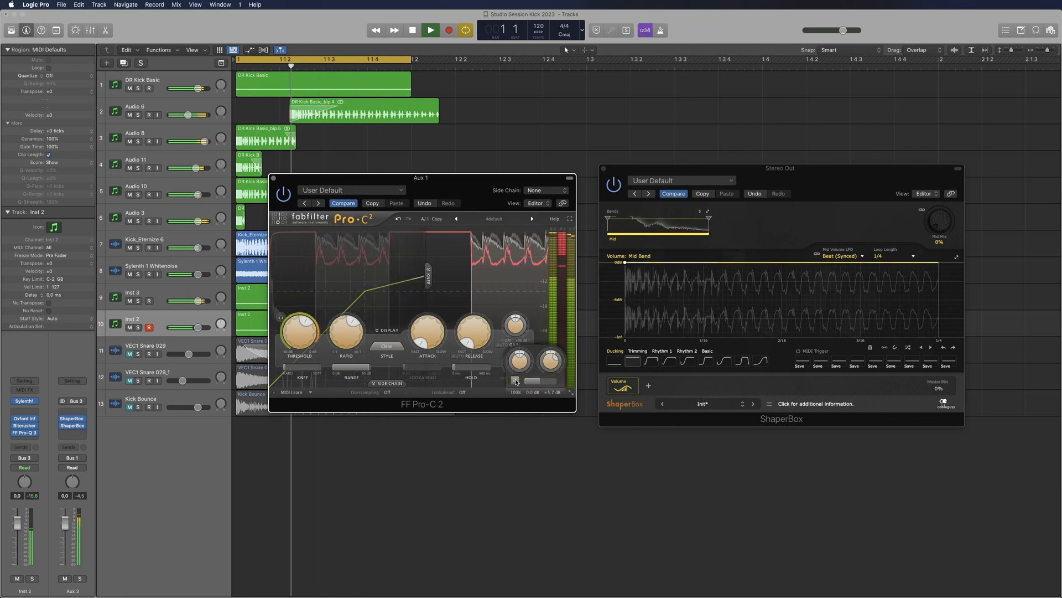
left_click(515, 382)
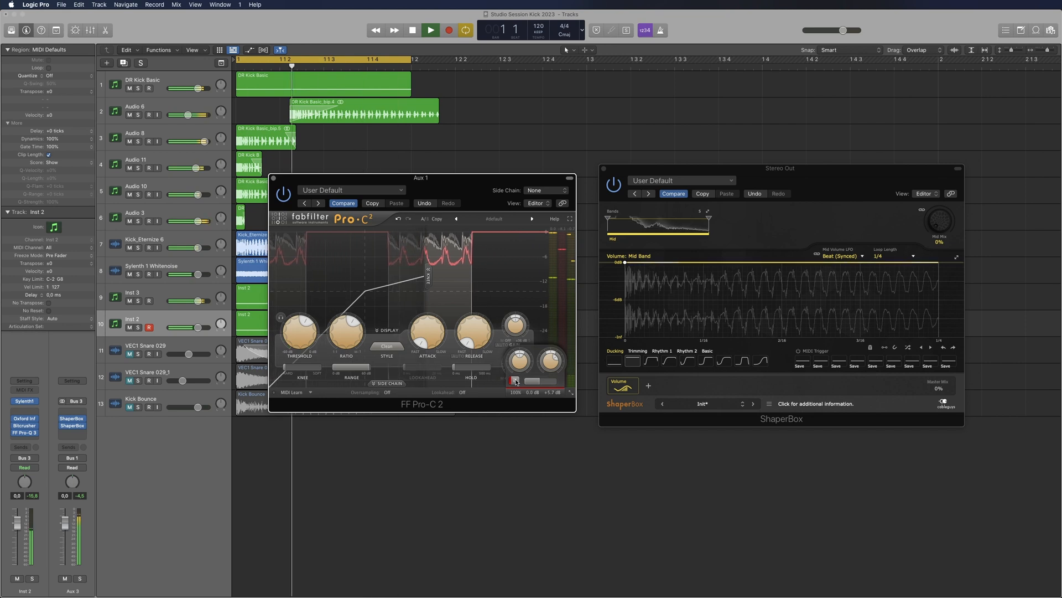
left_click(516, 381)
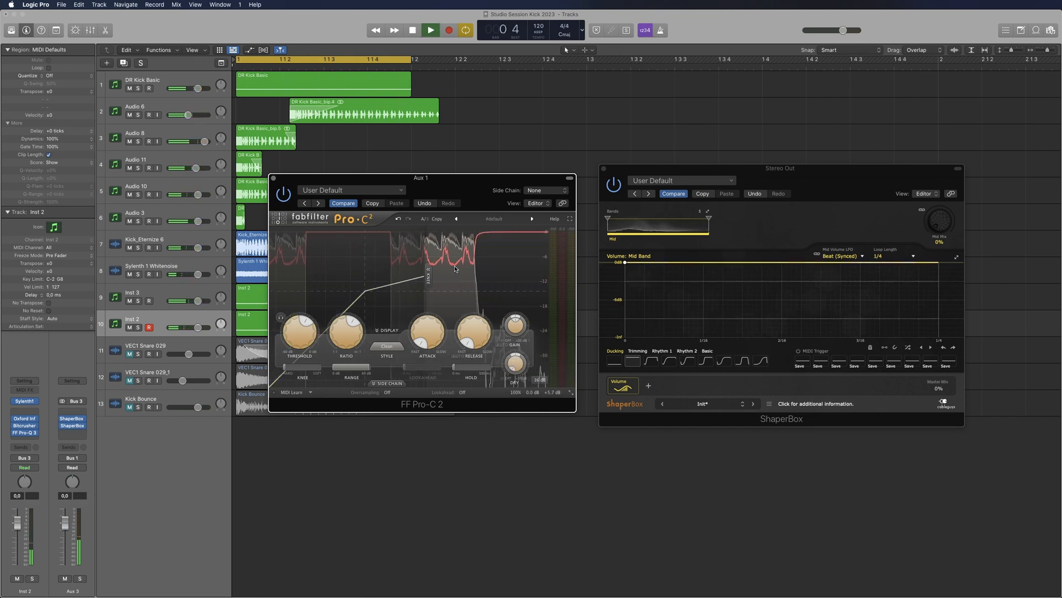
key("space")
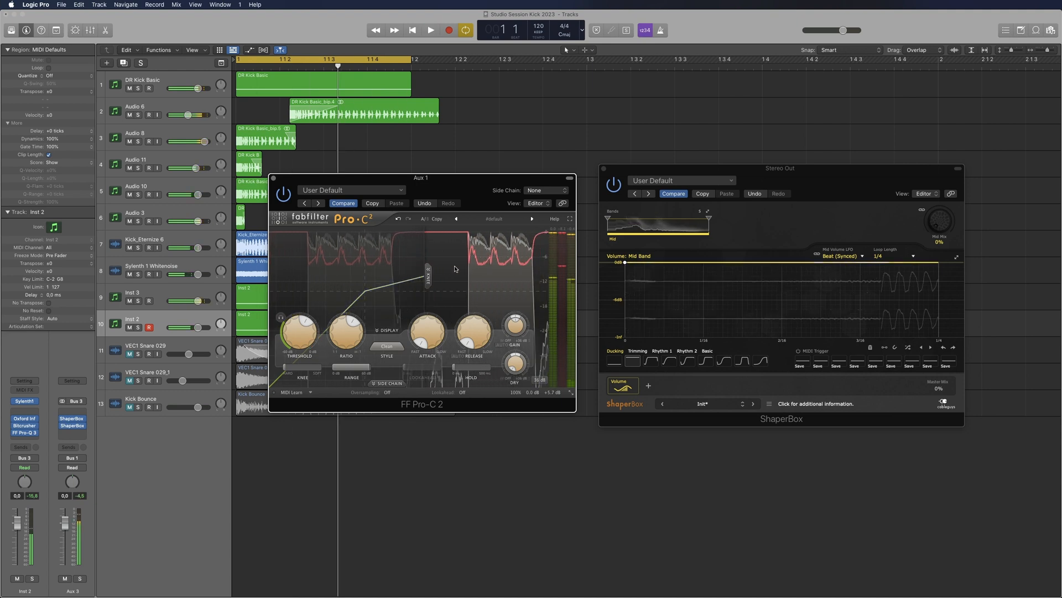
Restart playback and fine-tune the Pro-C 2 threshold on Aux 1
key("space")
mouse_move(300, 327)
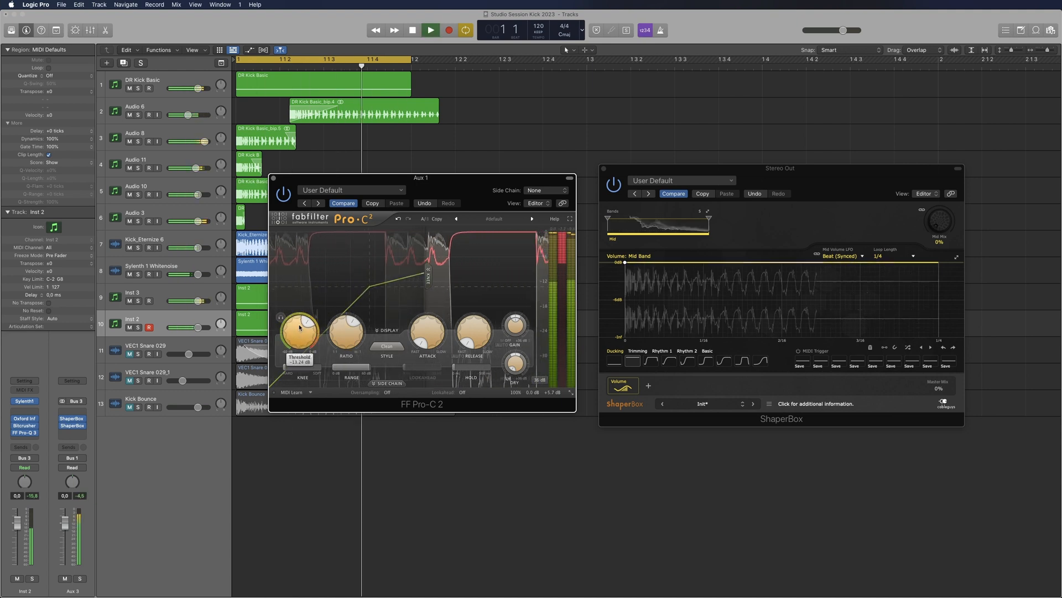
left_click_drag(299, 327, 296, 330)
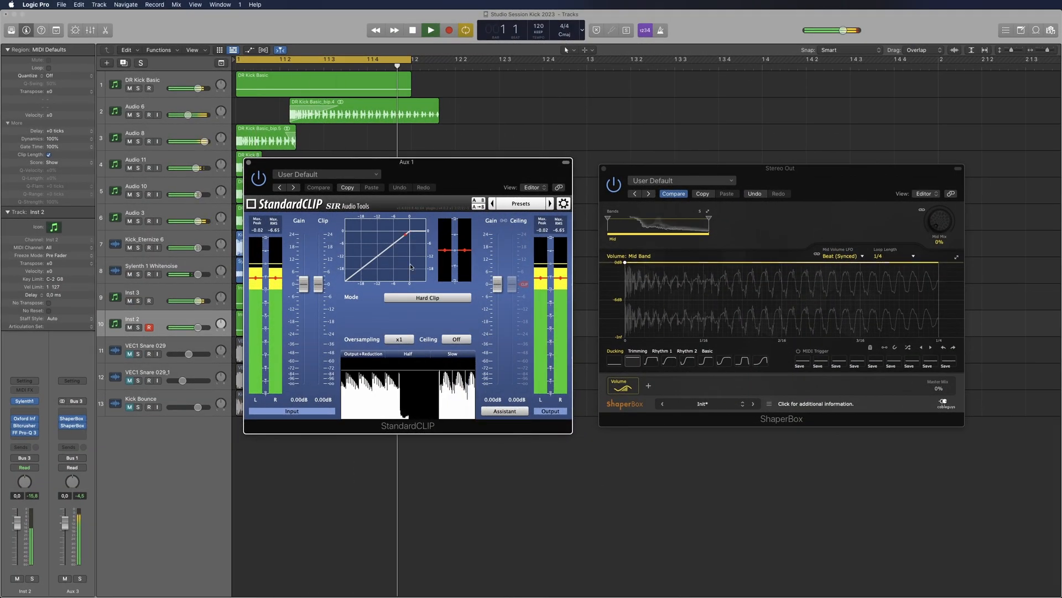
Lower the clip level in StandardCLIP on Aux 1 to below -3.6 dB in Hard Clip mode
mouse_move(317, 292)
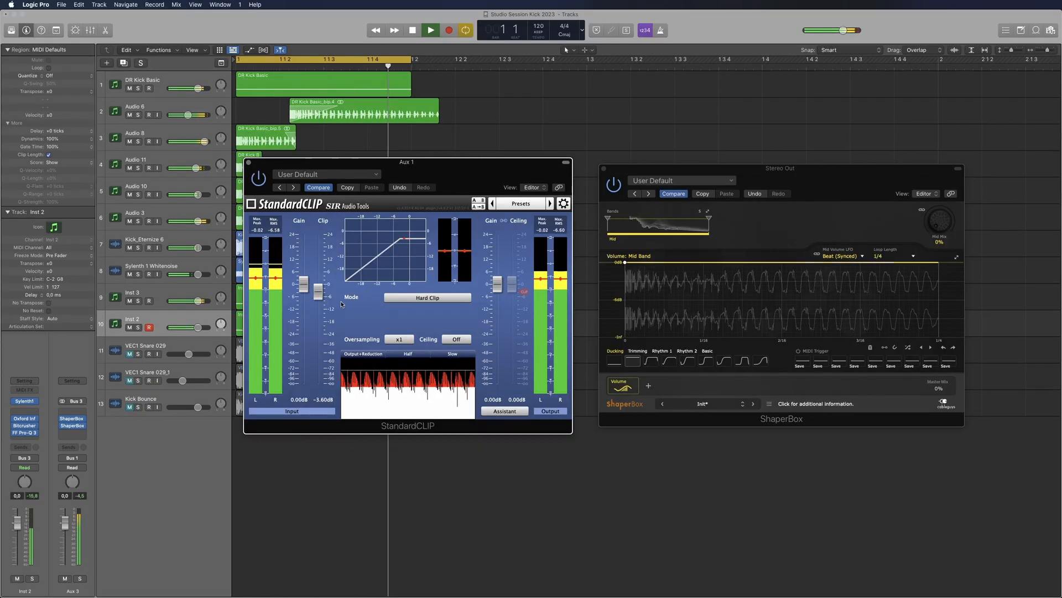
left_click_drag(319, 291, 322, 298)
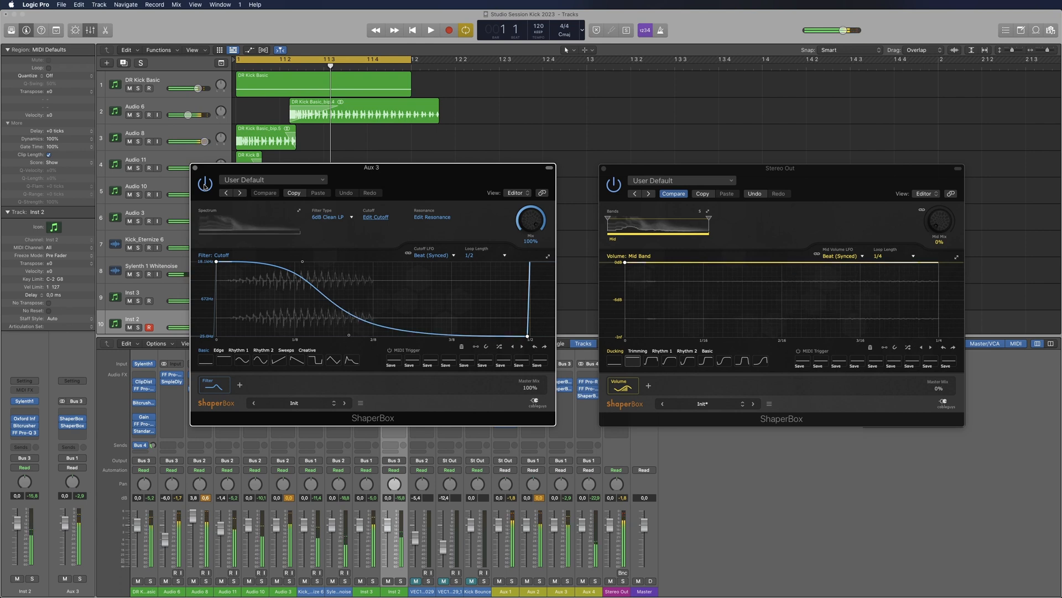
Play back the kick loop to check the ShaperBox filter on Aux 3
key("space")
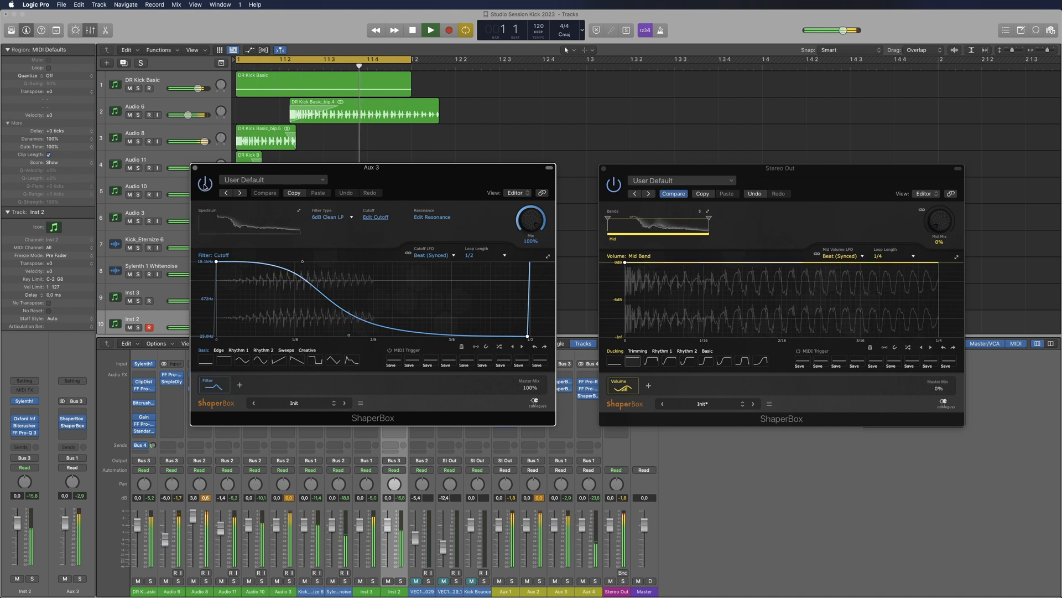
key("space")
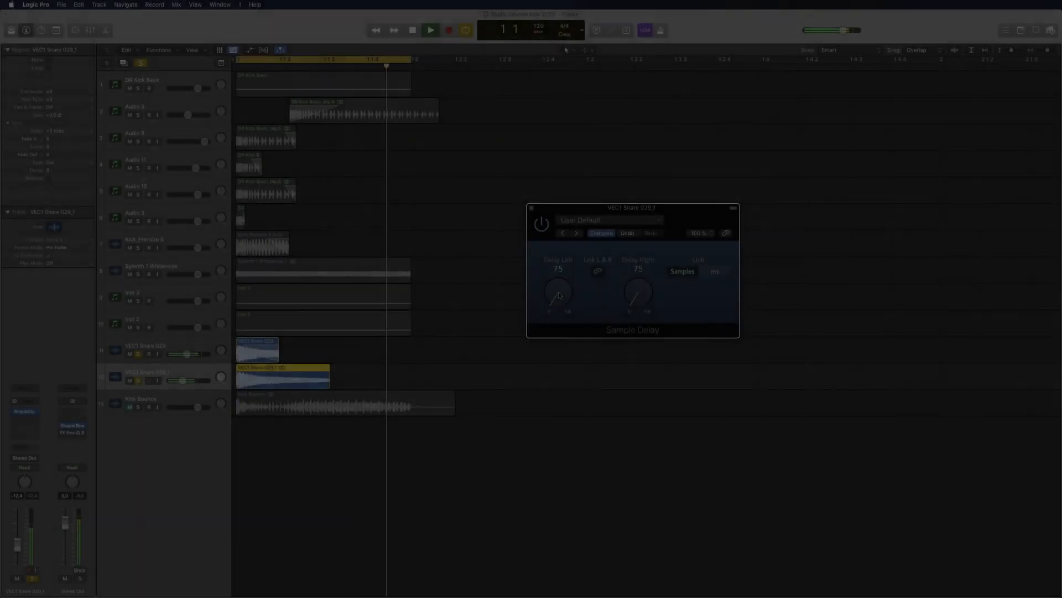
Unsolo VEC1 Snare 029 and VEC1 Snare 029_1, and restart playback with the kick layers
key("space")
left_click(138, 354)
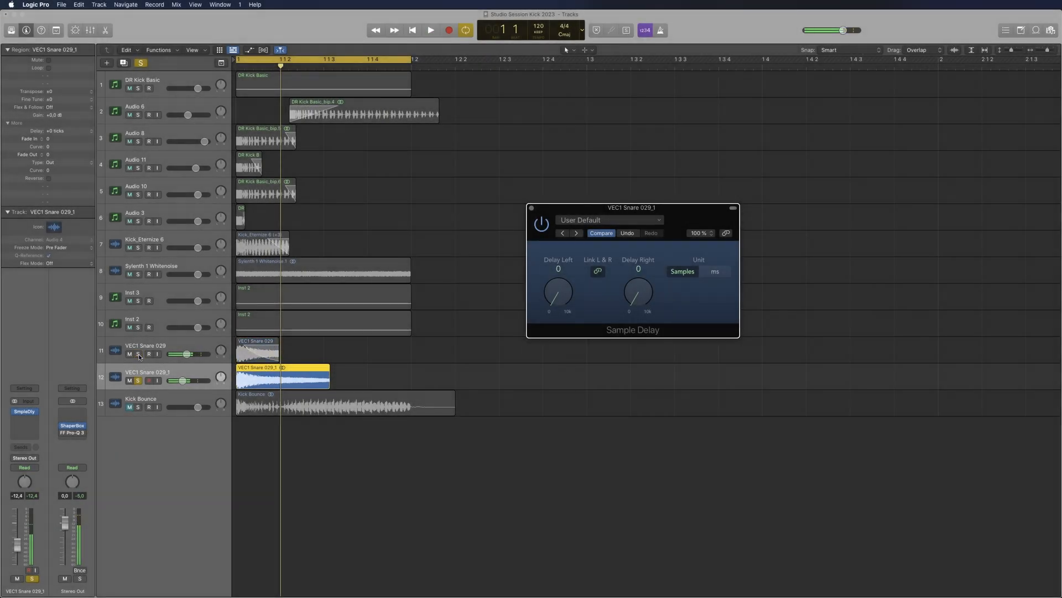
left_click(138, 381)
key("space")
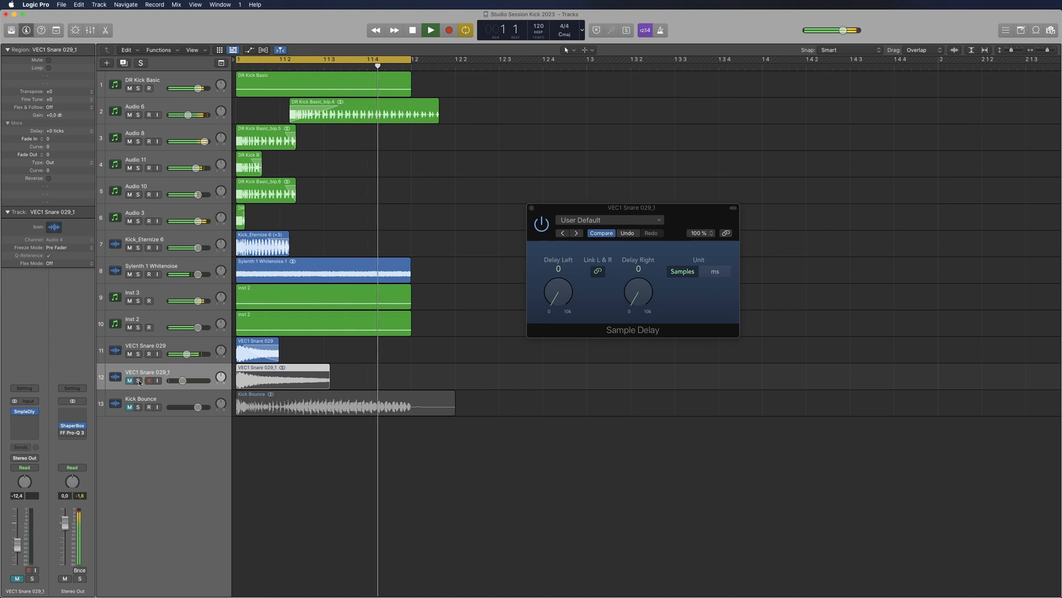
Bring VEC1 Snare 029_1 back into the playing mix and adjust its Sample Delay
left_click(138, 381)
left_click(138, 381)
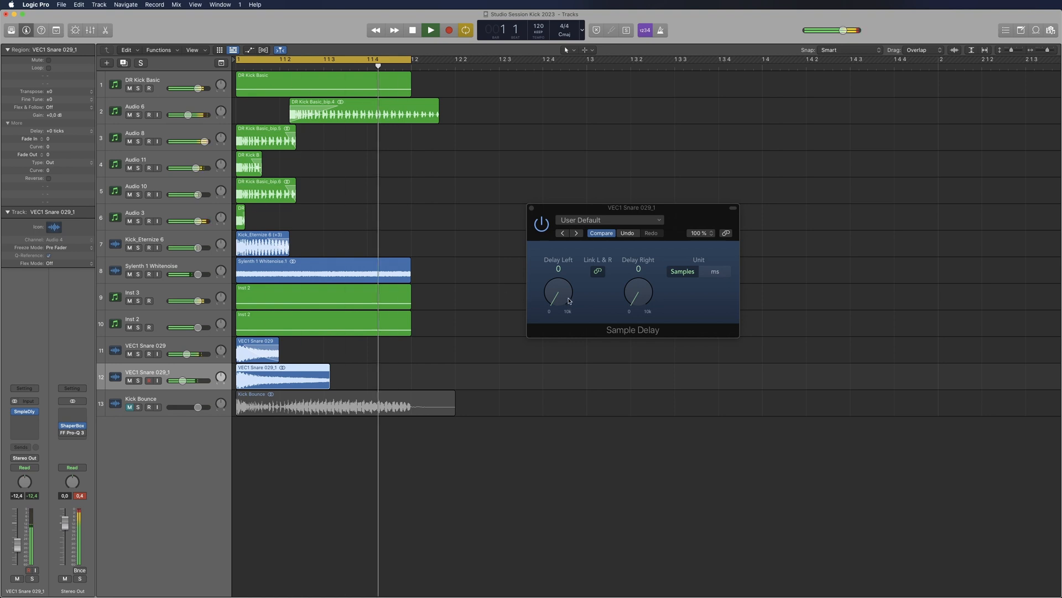
left_click_drag(565, 295, 565, 293)
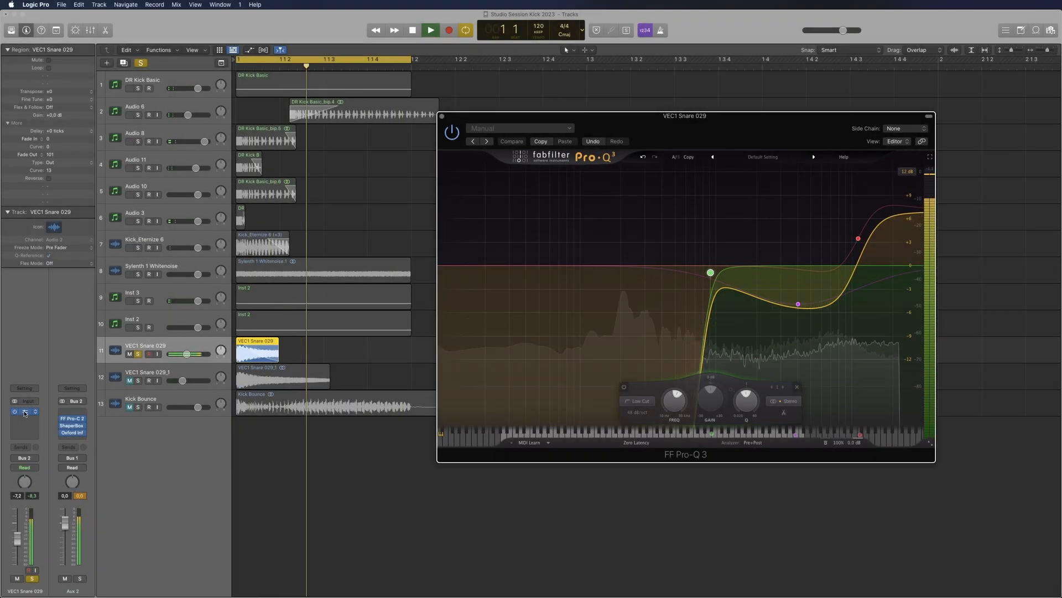
Close the Pro-Q 3 window of VEC1 Snare 029, unsolo the track and stop playback
left_click(25, 413)
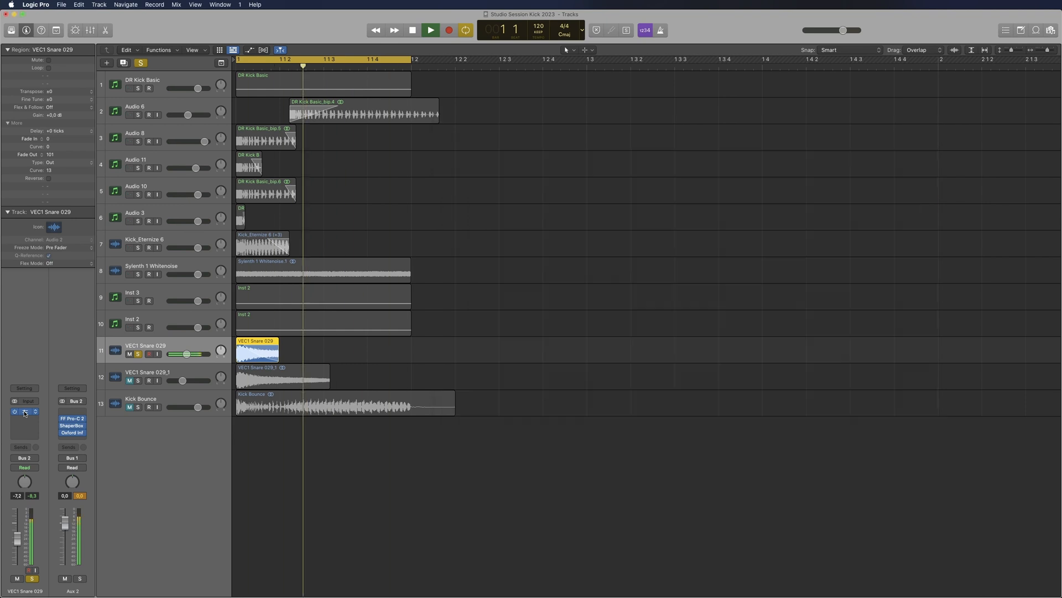
left_click(138, 354)
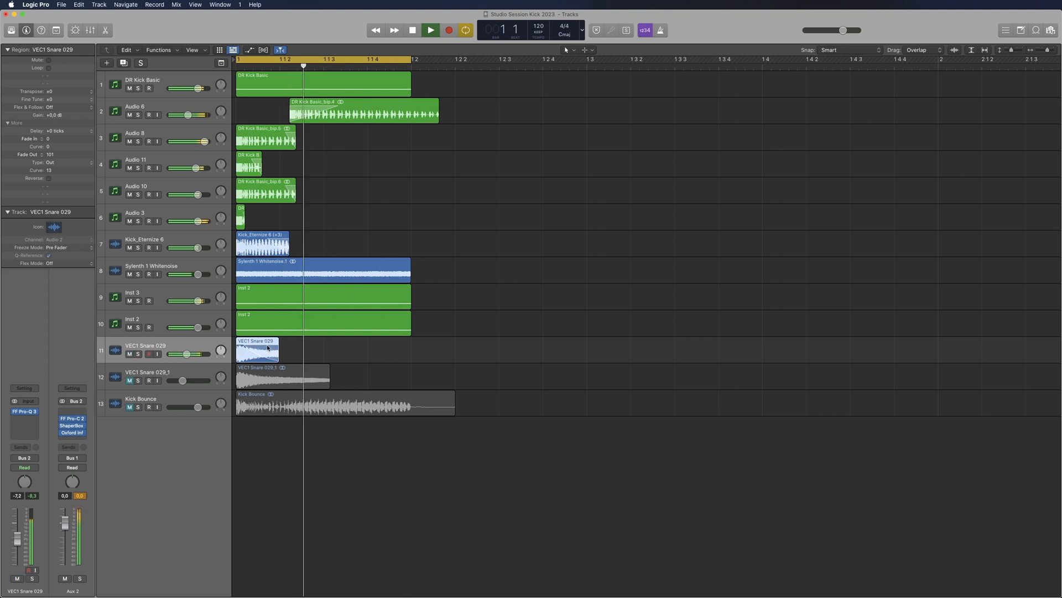
key("space")
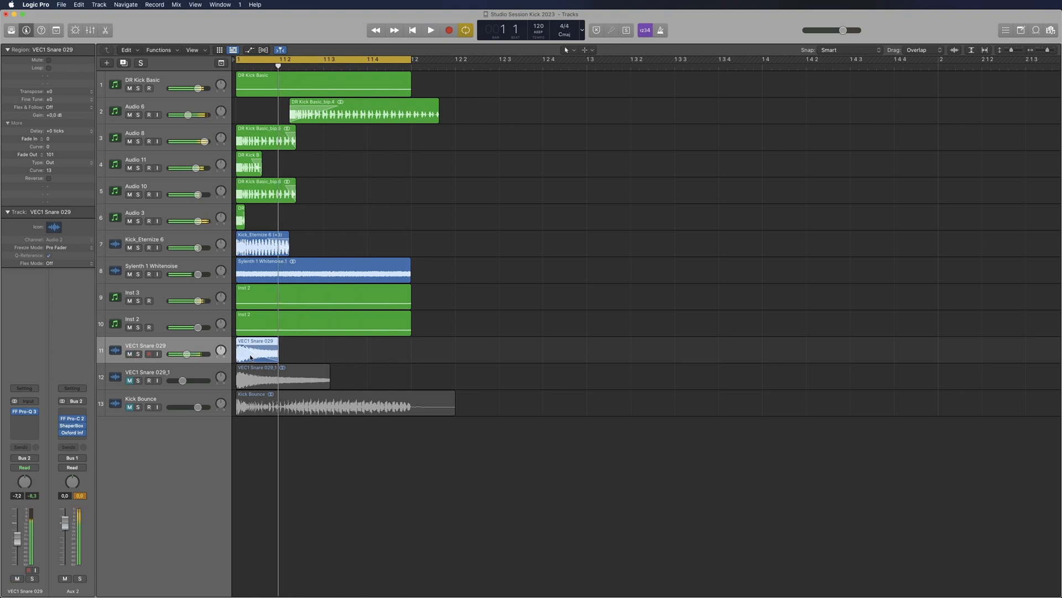
Solo VEC1 Snare 029, restart playback and select the VEC1 Snare 029_1 track
left_click(138, 353)
key("space")
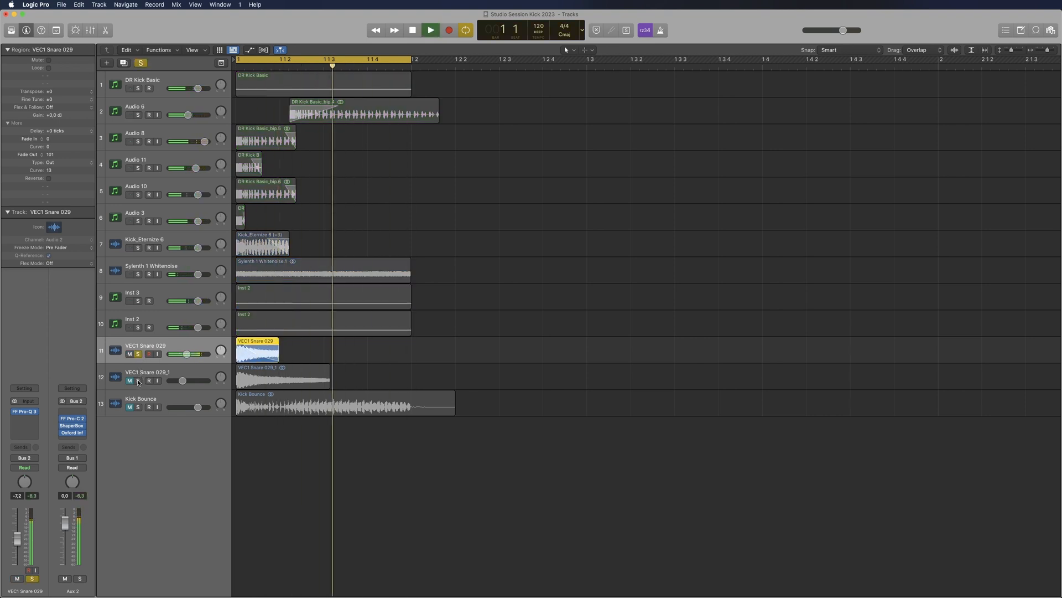
left_click(147, 373)
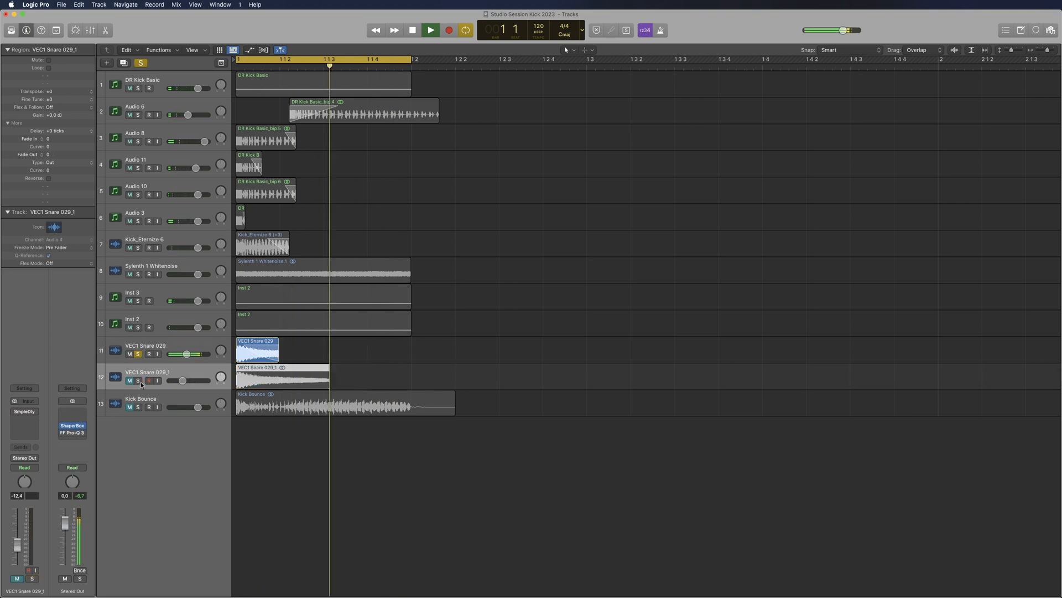
Adjust and enable the Sample Delay on VEC1 Snare 029_1, and unmute the track
left_click(30, 412)
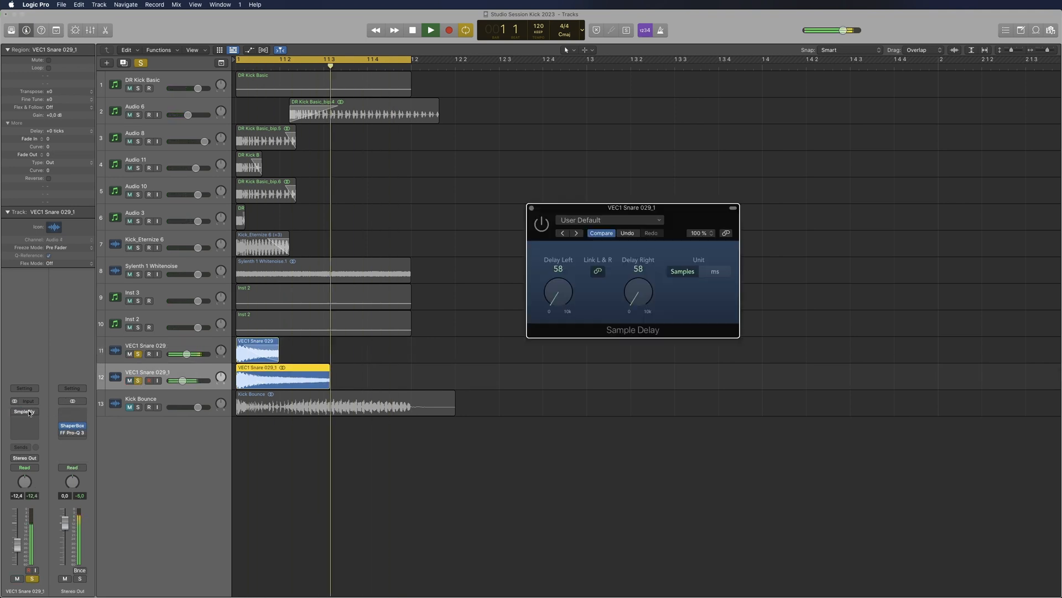
left_click_drag(548, 302, 558, 307)
left_click(542, 226)
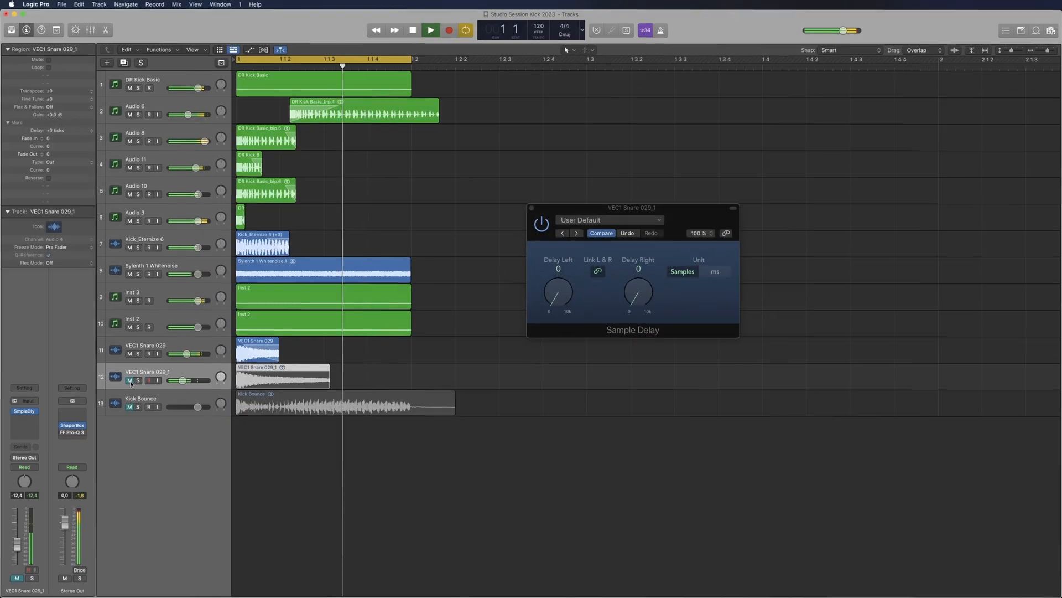
left_click(130, 381)
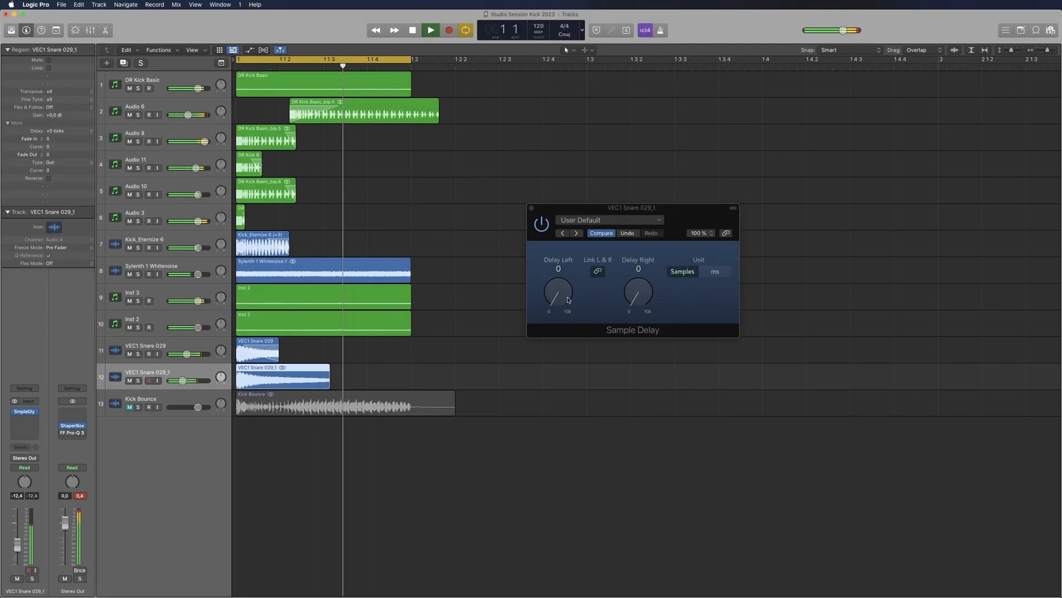
Try a 75-sample Sample Delay on VEC1 Snare 029_1, unsolo both snare tracks and restart playback
left_click_drag(566, 296, 566, 294)
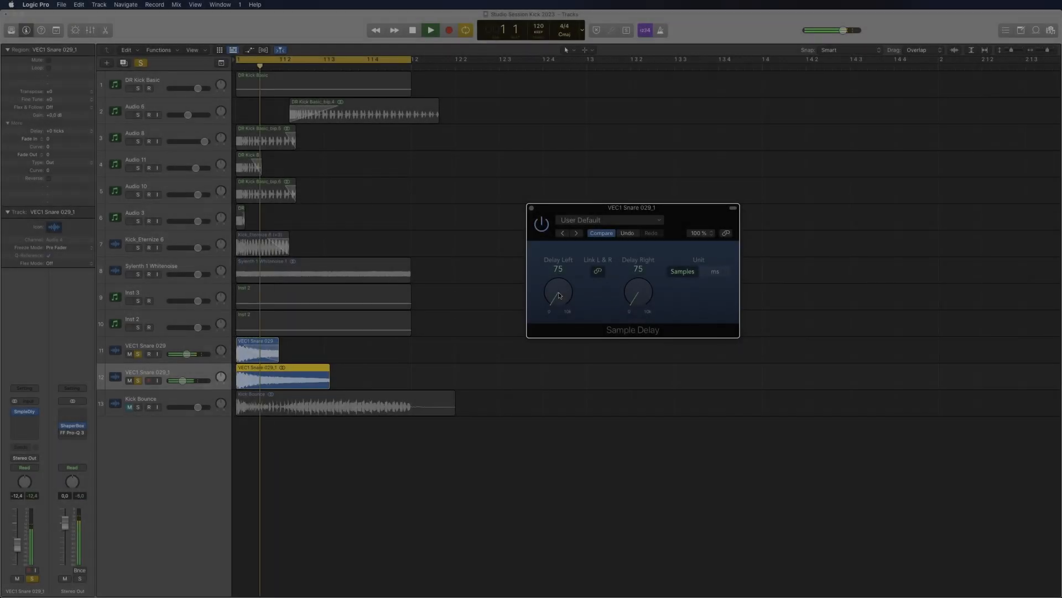
key("space")
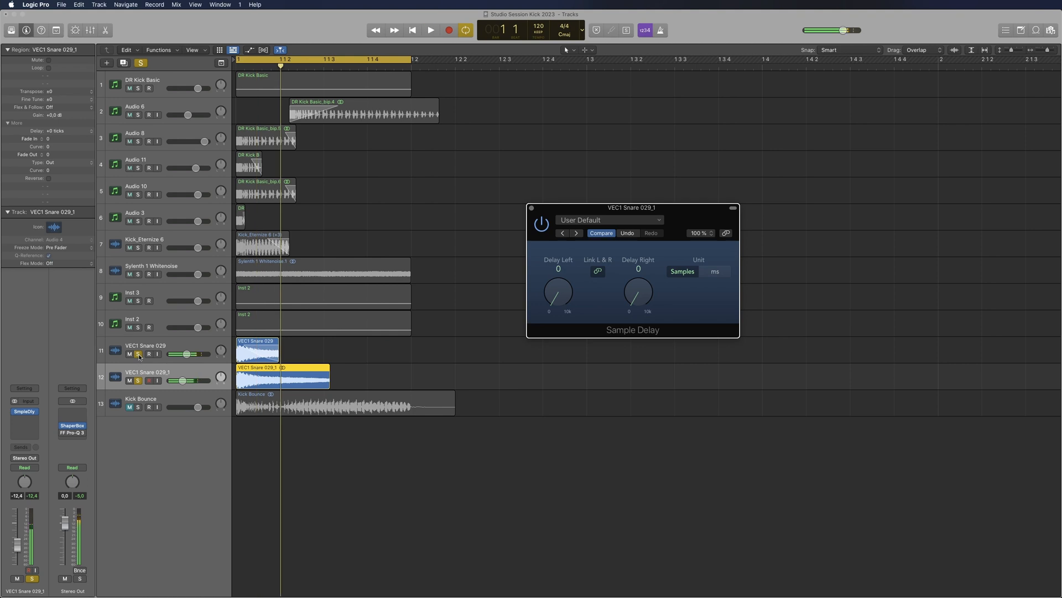
left_click(139, 355)
left_click(138, 380)
key("space")
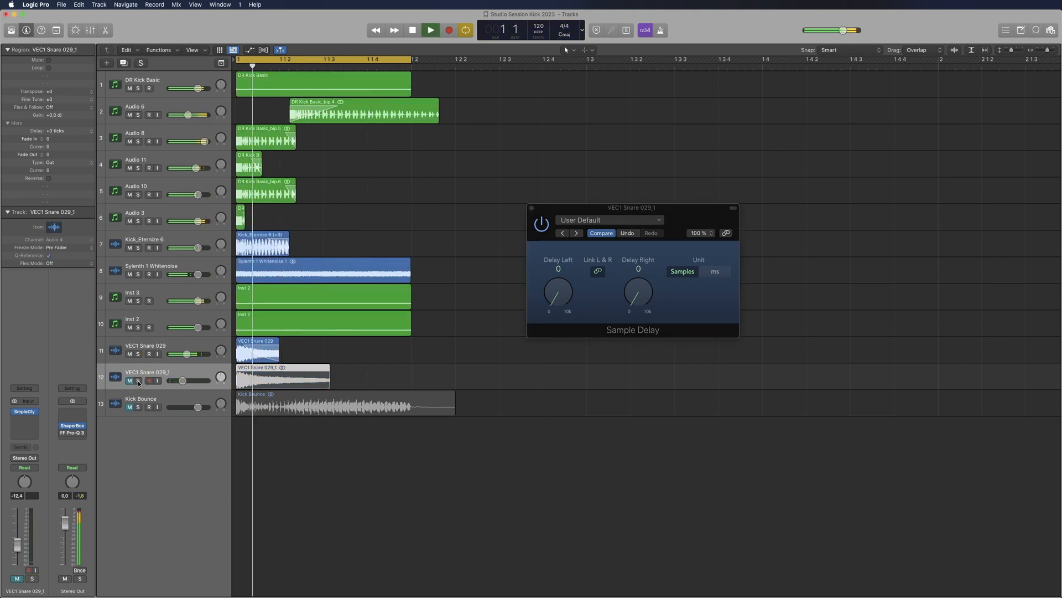
Solo VEC1 Snare 029_1 briefly, clear the solo and unmute the track in the full mix
left_click(139, 381)
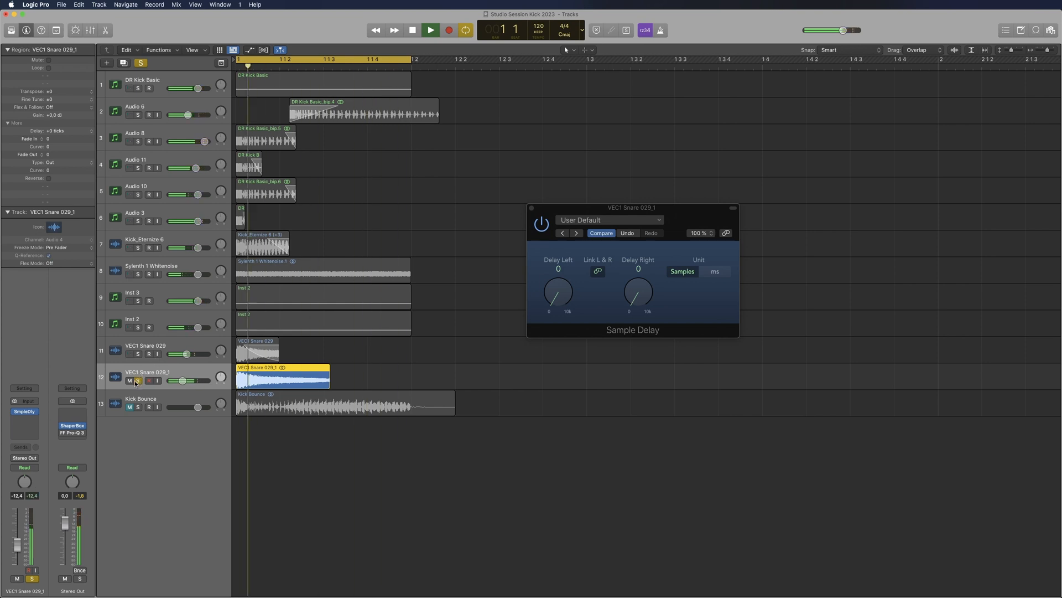
left_click(137, 381)
left_click(132, 380)
left_click(130, 381)
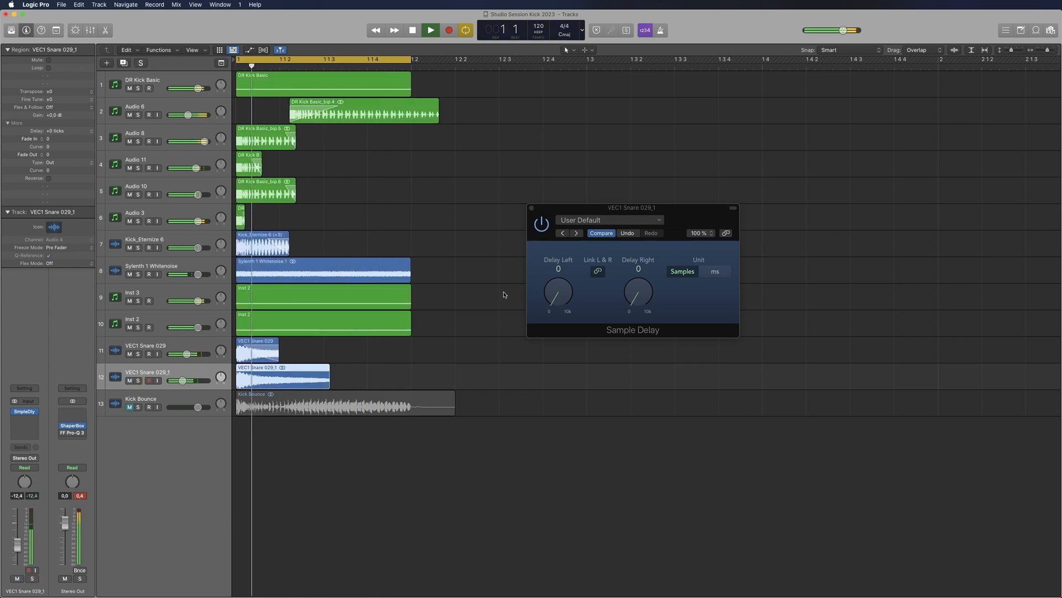
Set the linked Sample Delay on VEC1 Snare 029_1 to 12 samples, stop playback and close the plug-in window
left_click_drag(565, 295, 564, 292)
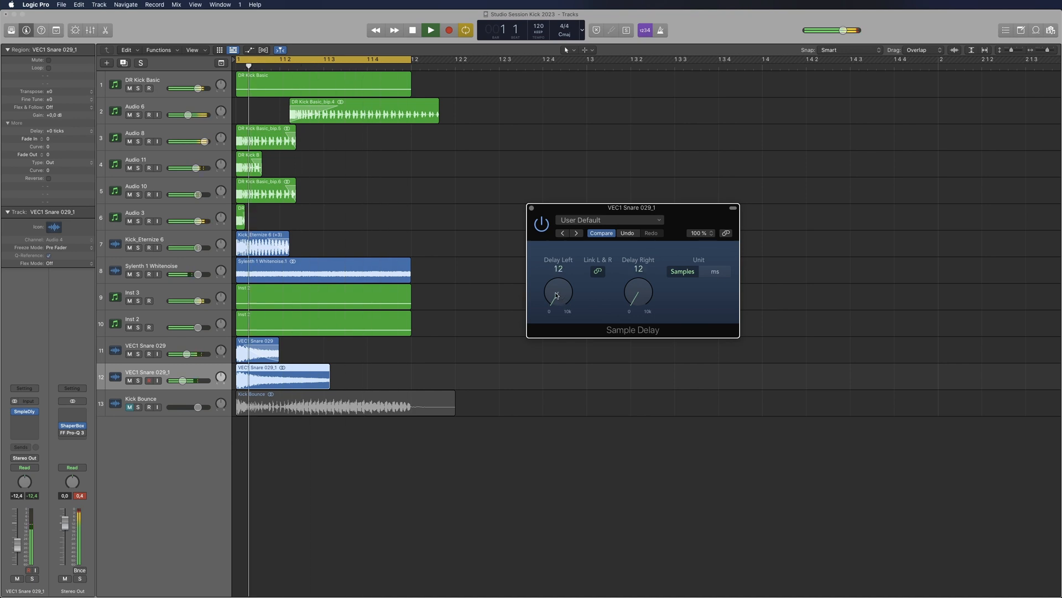
key("space")
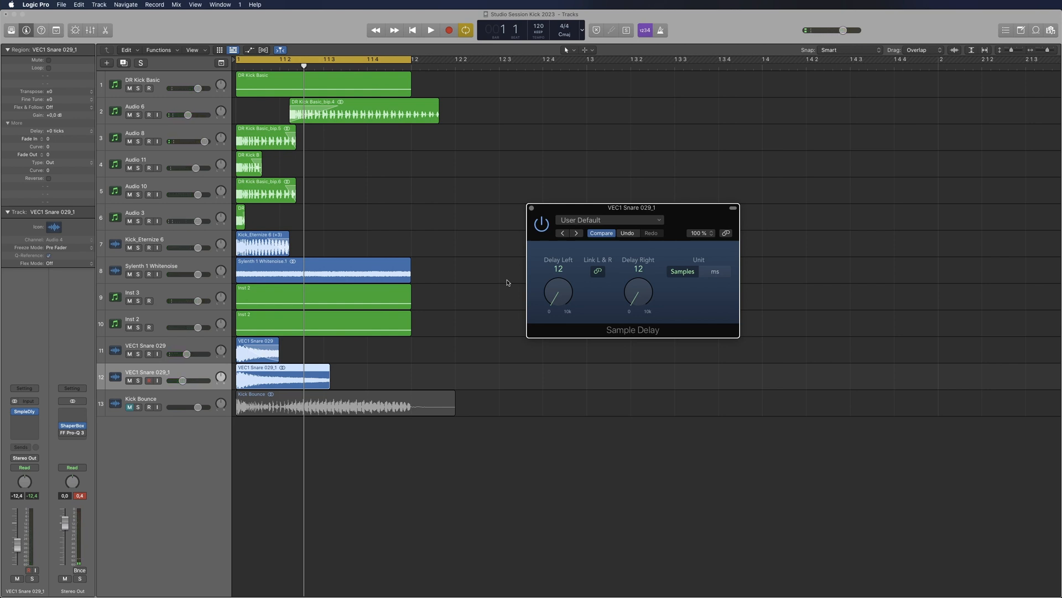
left_click(531, 209)
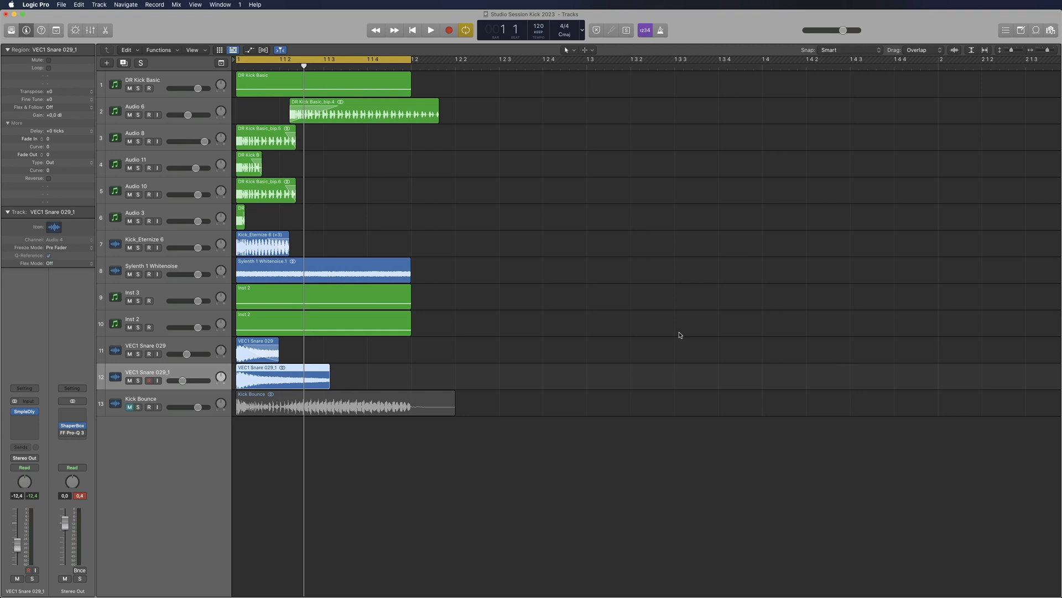
Mute VEC1 Snare 029_1 and VEC1 Snare 029 and restart playback
left_click(130, 381)
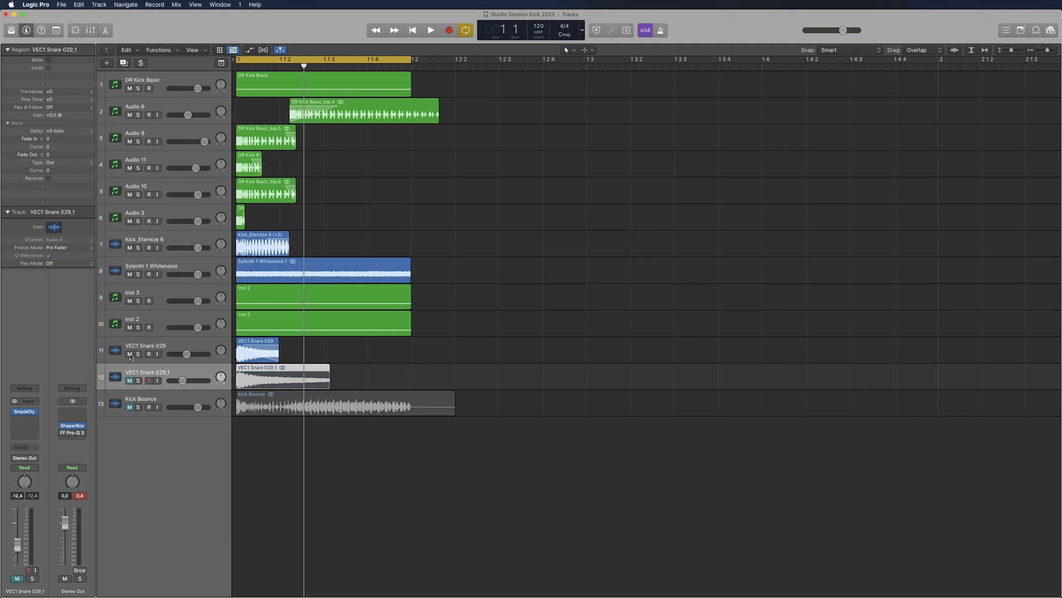
left_click(130, 354)
key("space")
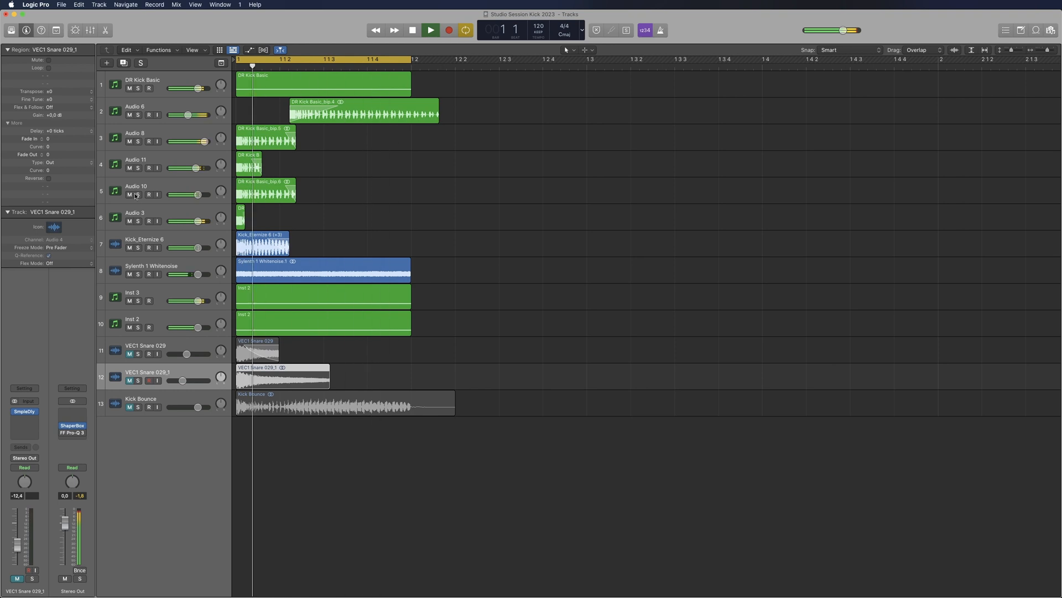
Solo Audio 10, select its DR Kick Basic_bip.6 region and restart playback
left_click(138, 195)
left_click(247, 199)
key("space")
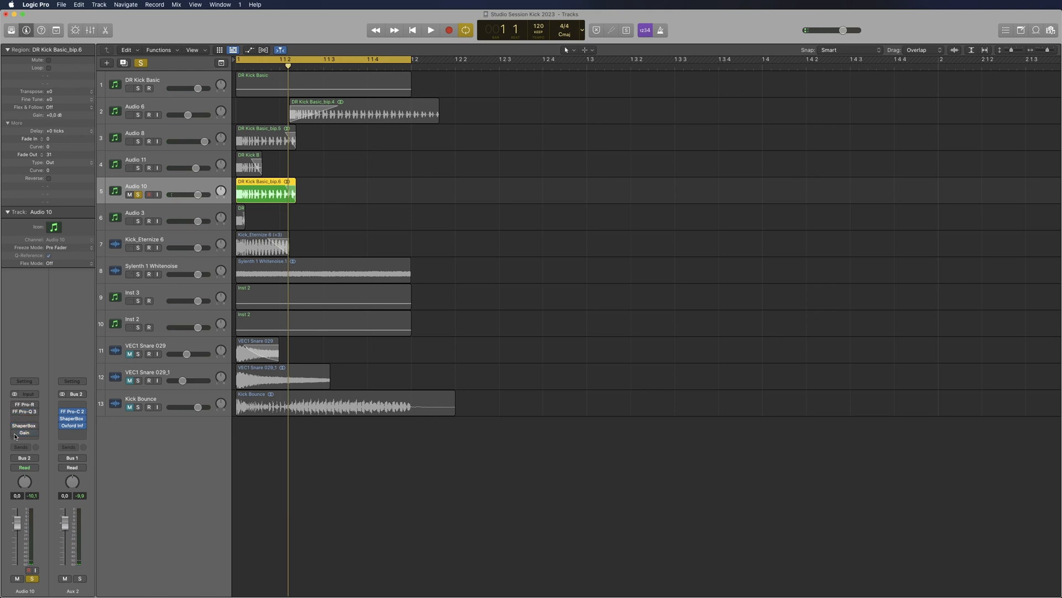
key("space")
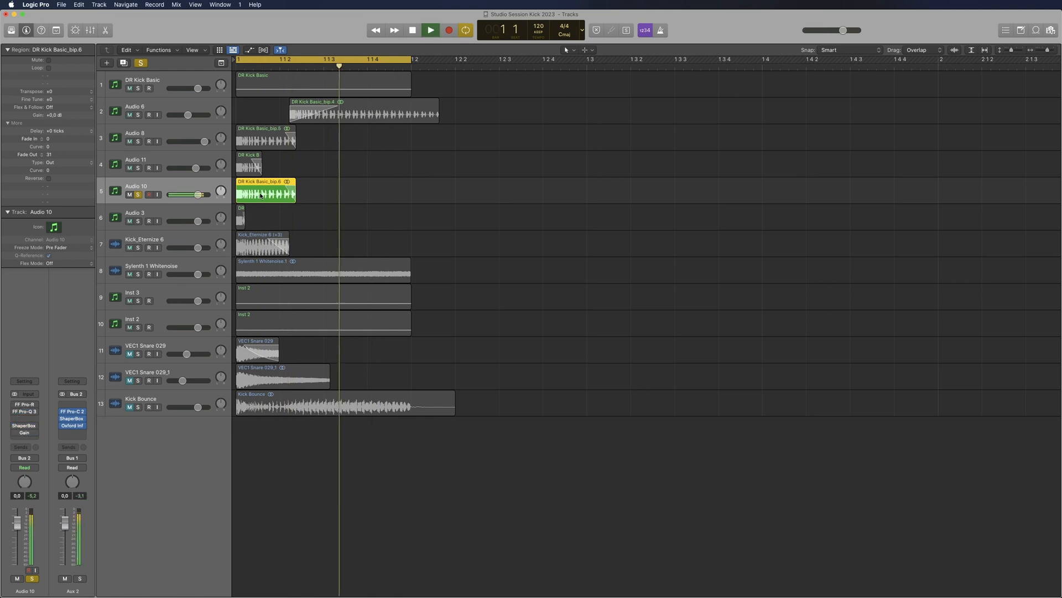
Enable Pro-R and Pro-Q 3 on Audio 10 and open their plug-in windows
left_click(28, 407)
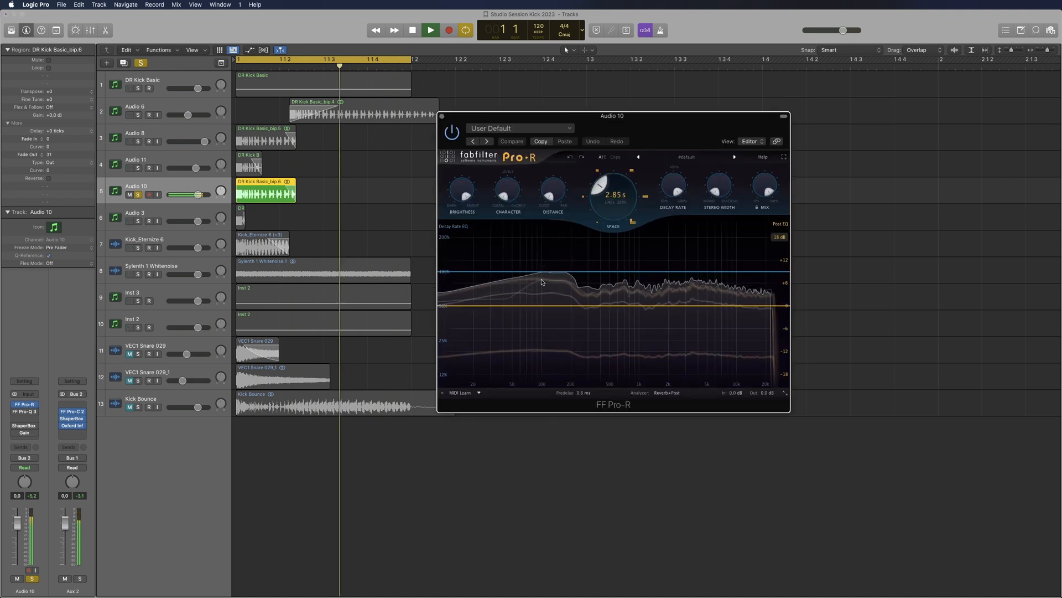
left_click(25, 412)
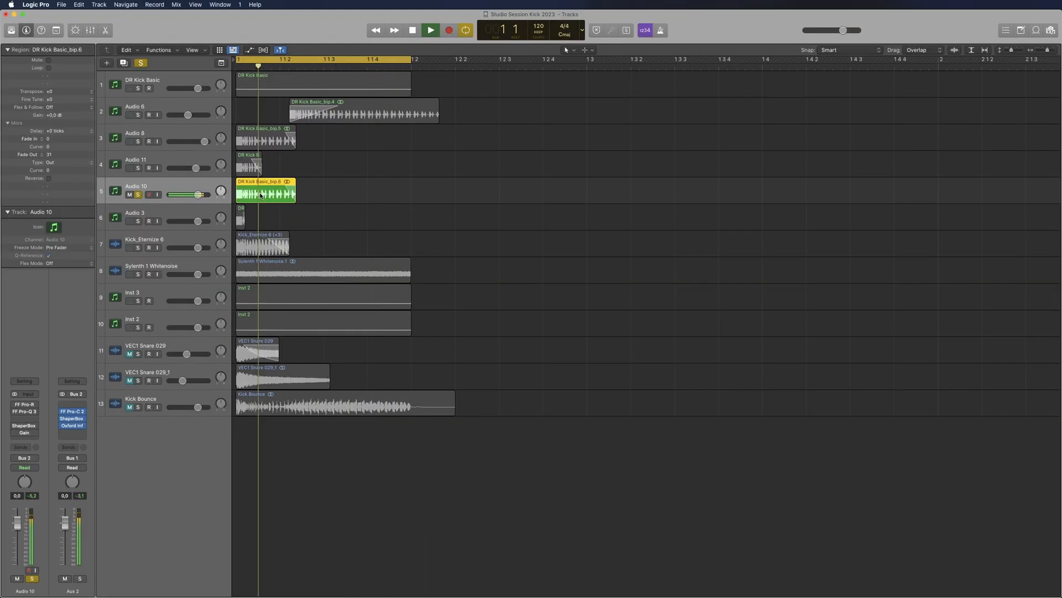
left_click(15, 404)
left_click(28, 406)
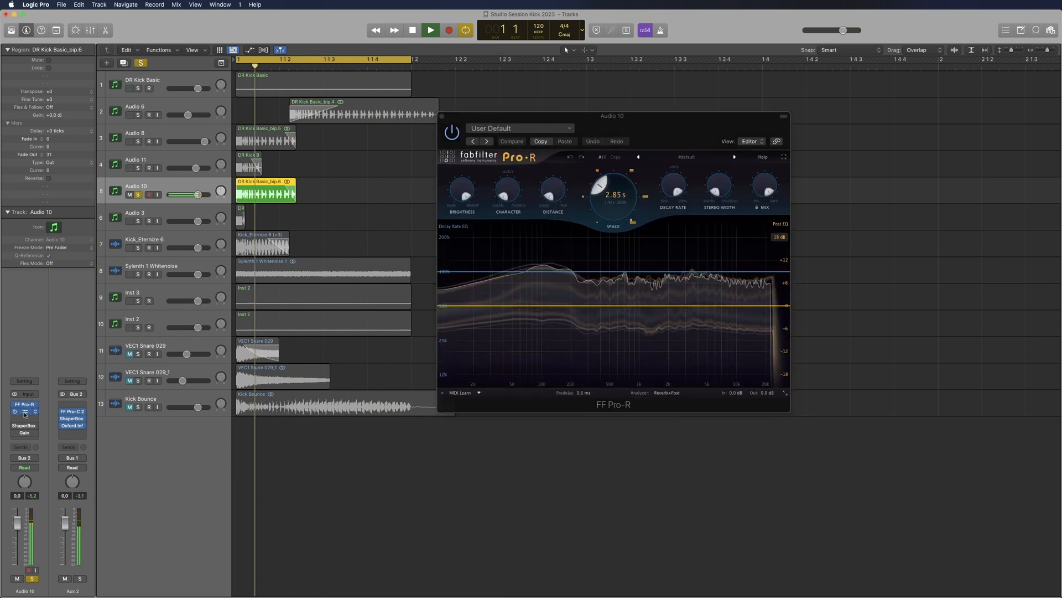
left_click(24, 411)
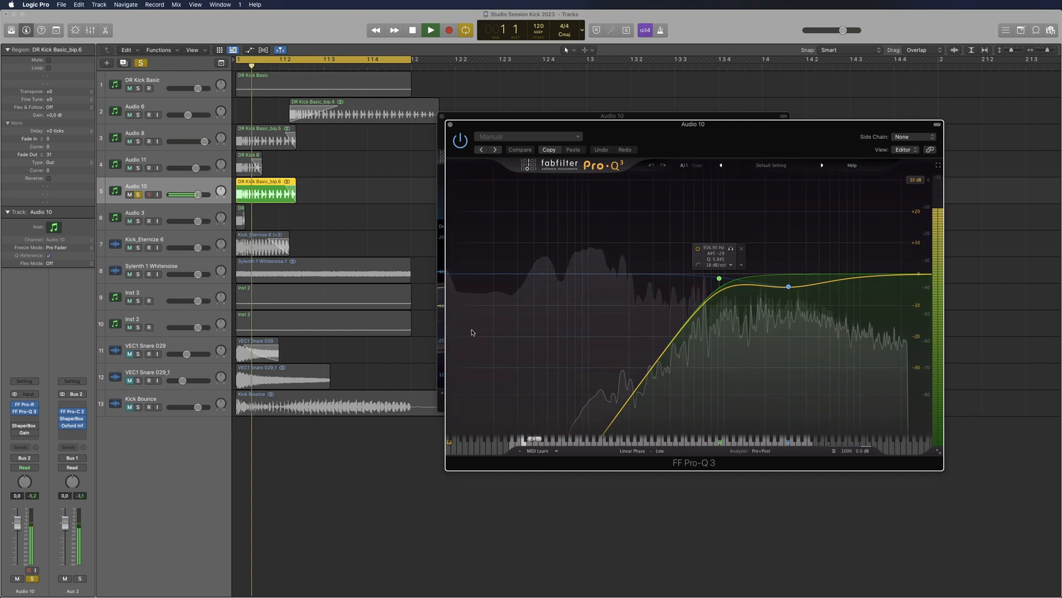
Enable ShaperBox and Gain on Audio 10, show their settings and close all four plug-in windows
left_click(25, 426)
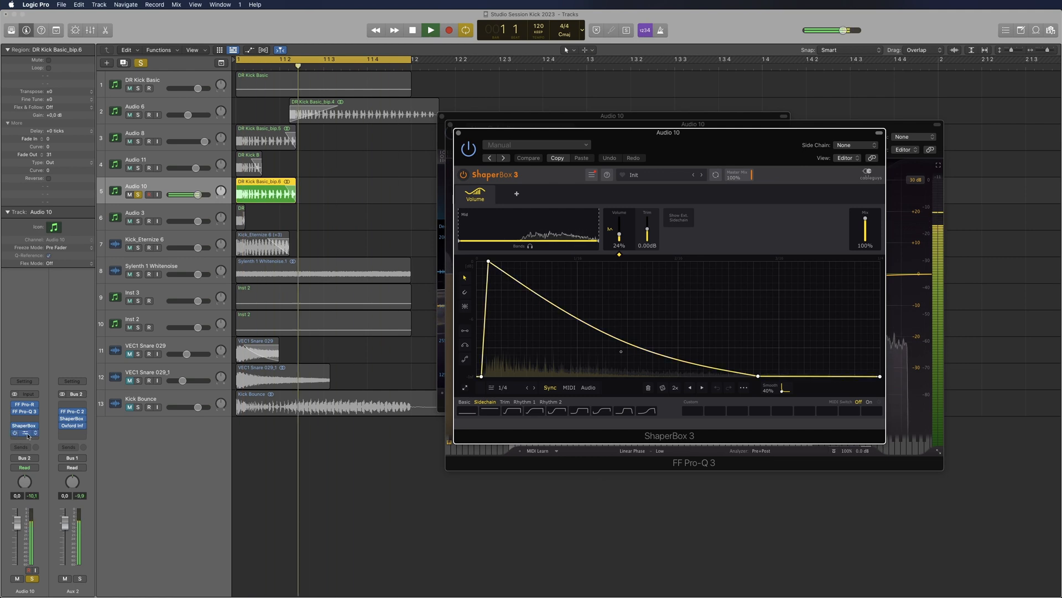
left_click(28, 433)
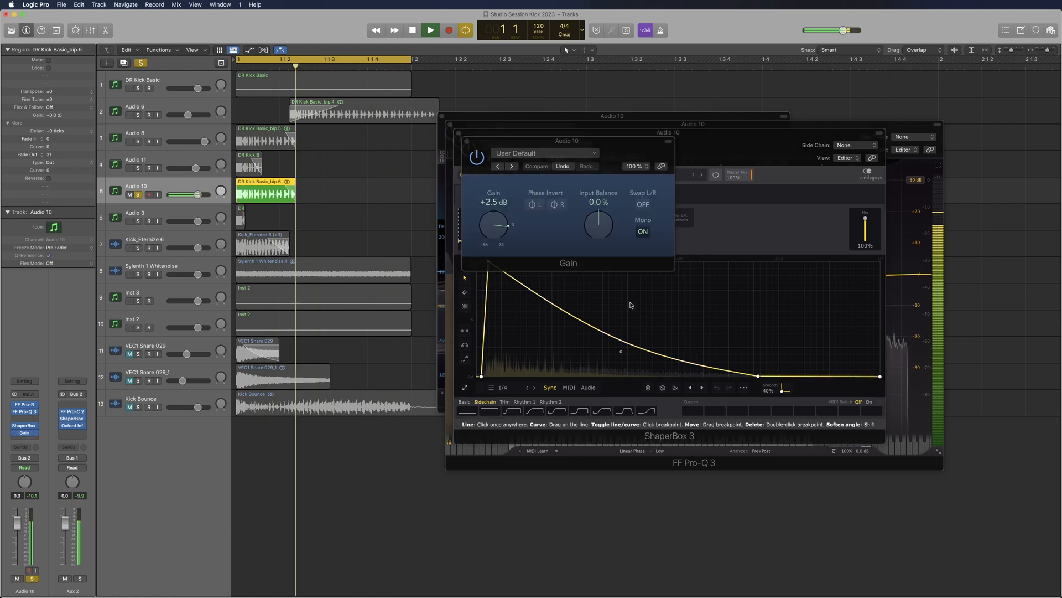
left_click(467, 141)
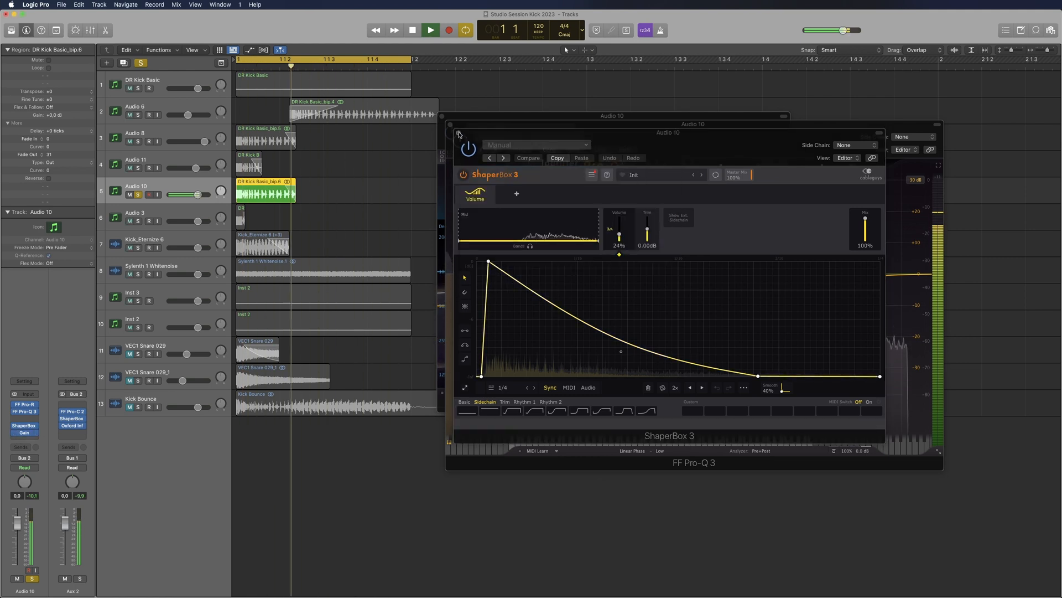
left_click(458, 133)
left_click(450, 125)
left_click(442, 115)
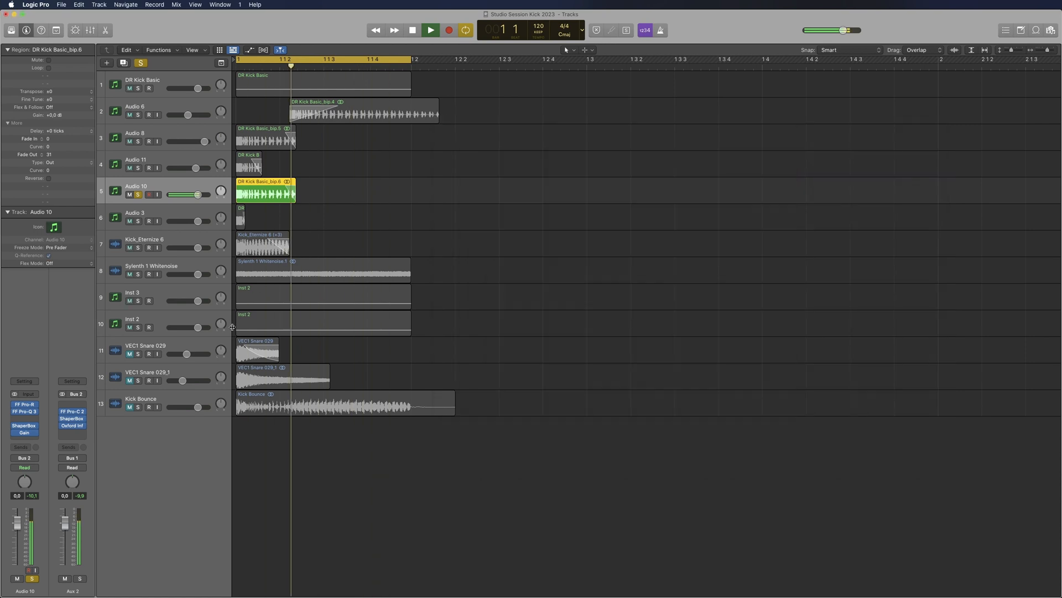
Compare VEC1 Snare 029 and Audio 10 in solo, clear the solos and toggle Audio 10's mute in the mix
left_click(138, 354)
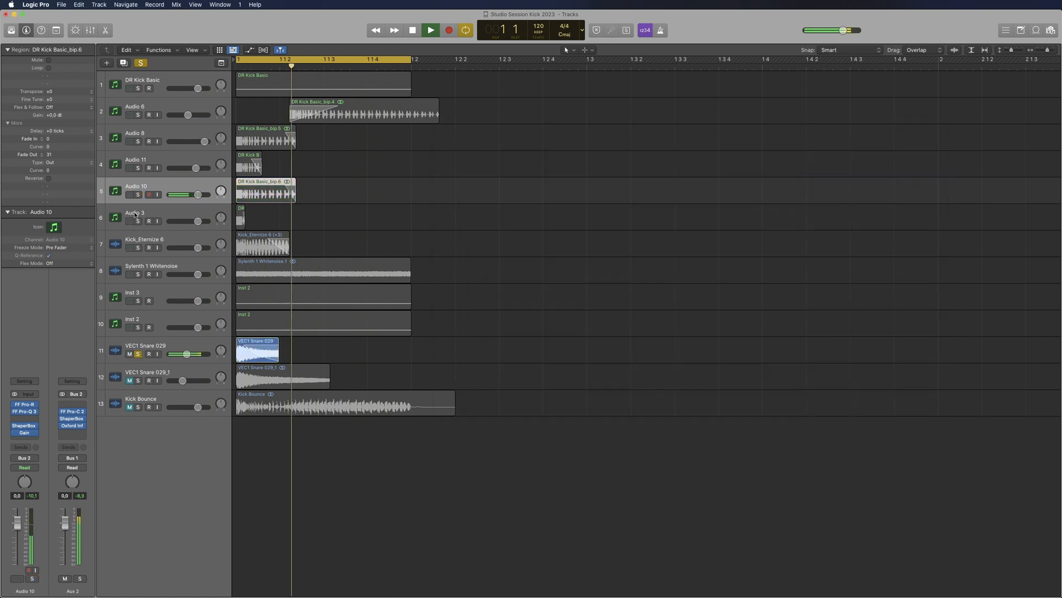
left_click(138, 195)
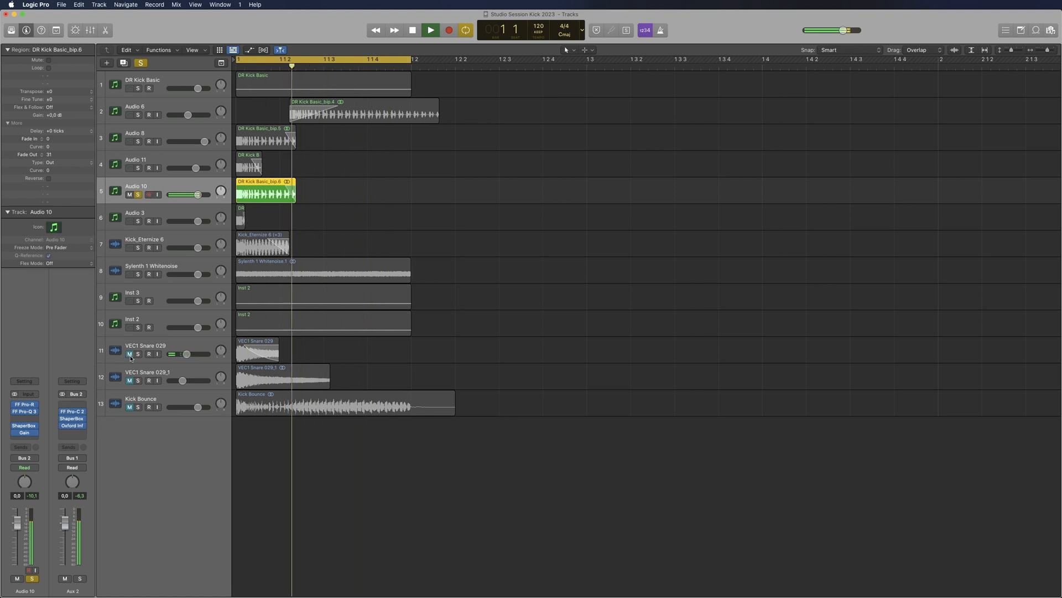
left_click(138, 195)
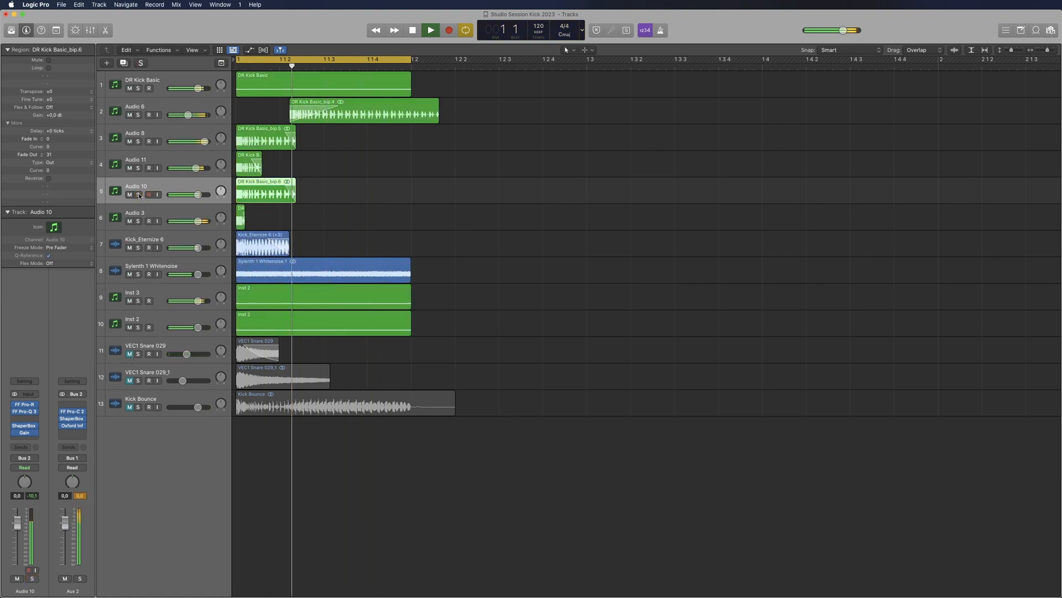
left_click(130, 195)
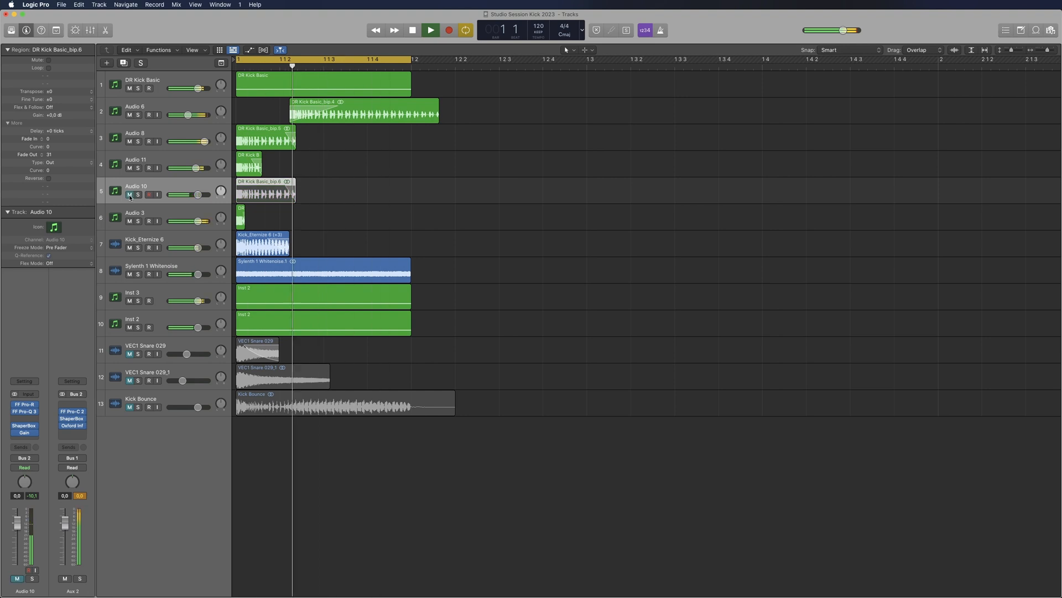
left_click(130, 195)
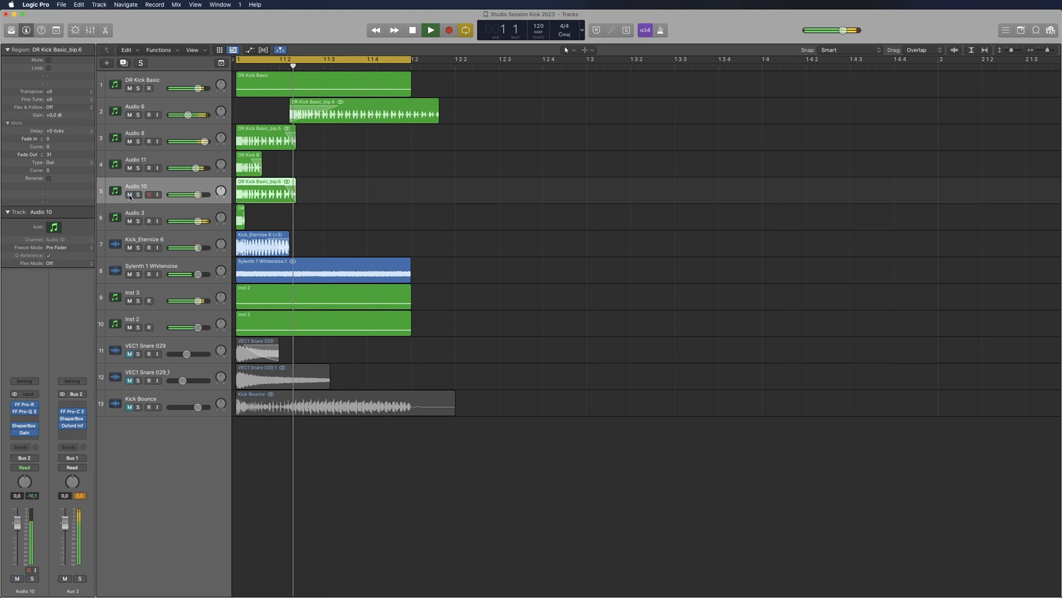
Unmute VEC1 Snare 029_1, select the track and open its Sample Delay
left_click(130, 380)
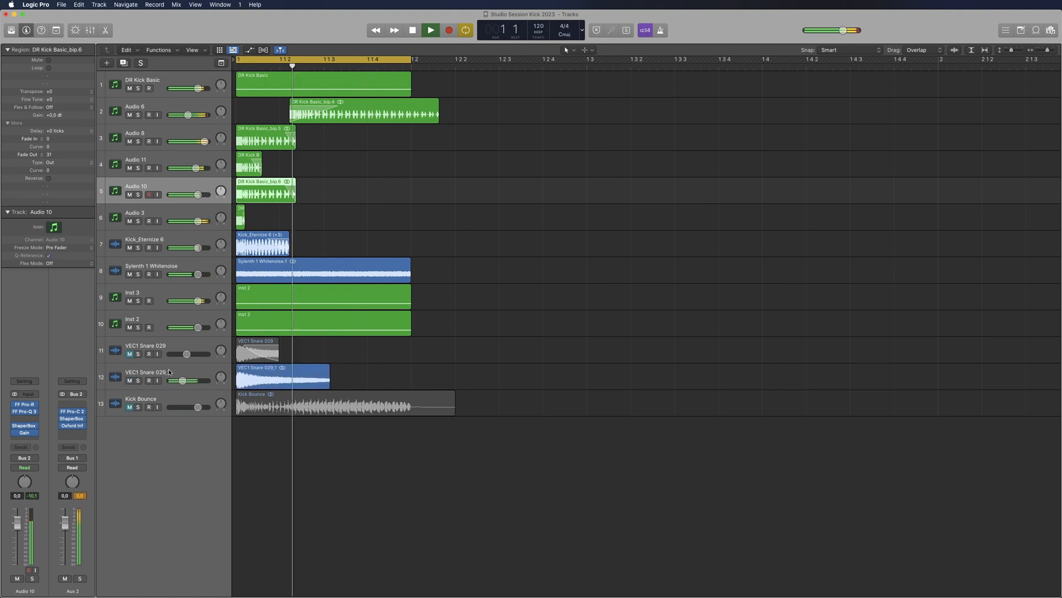
left_click(169, 373)
left_click(25, 411)
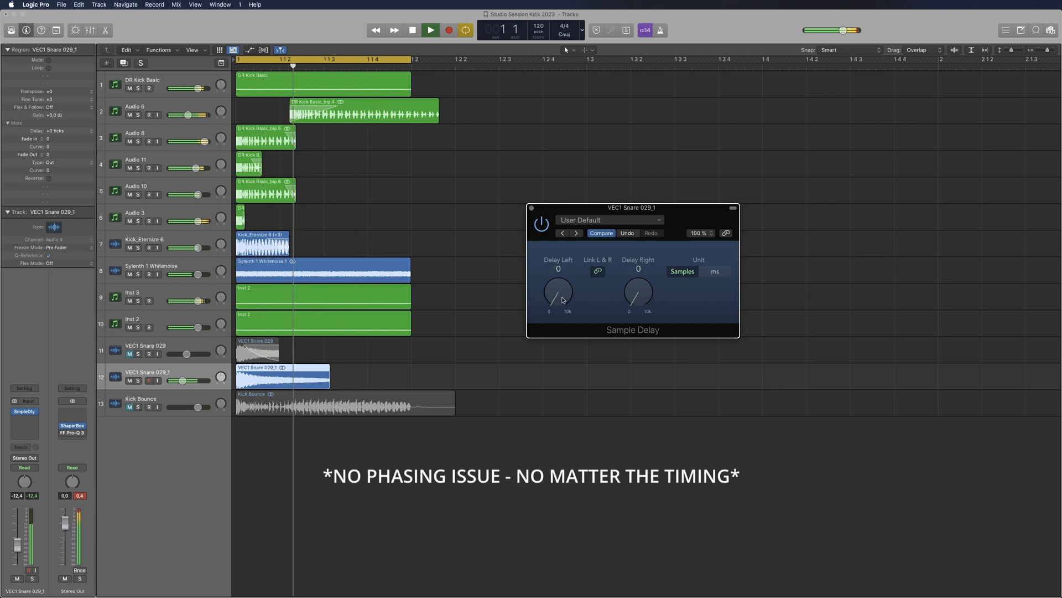
Vary the Sample Delay on VEC1 Snare 029_1, reset it to 0, stop playback and close the window
scroll(563, 300, "up", 3)
left_click(564, 296, "alt")
key("space")
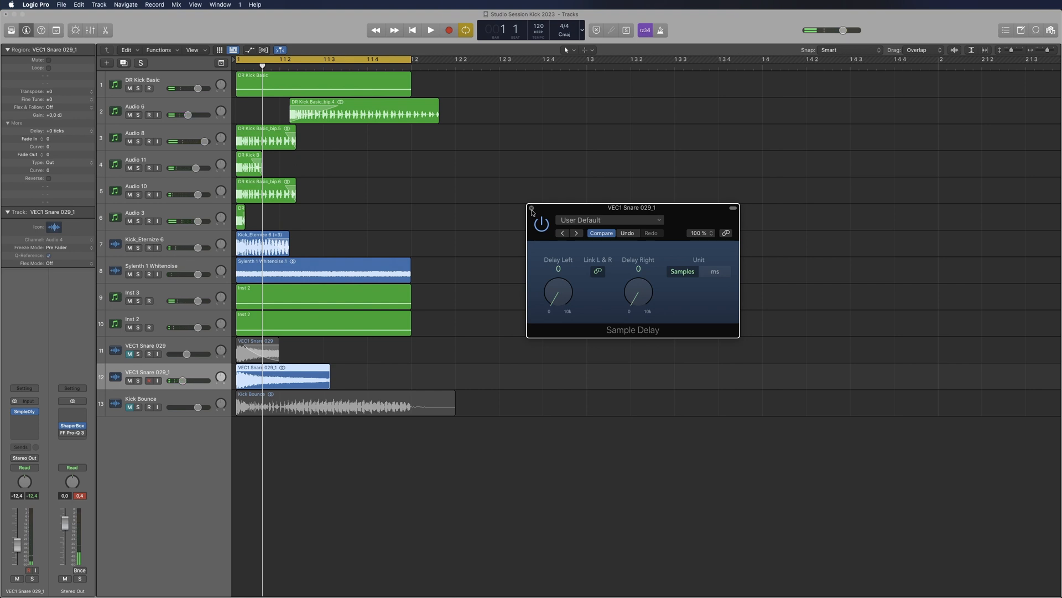
left_click(532, 209)
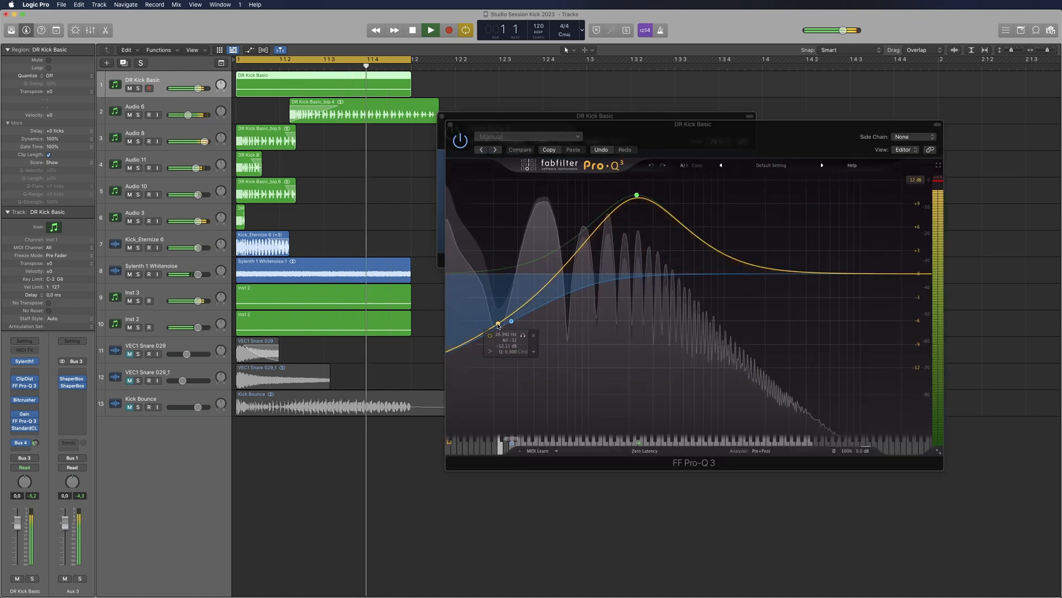
Try a low-shelf band in DR Kick Basic's Pro-Q 3, delete it and move the bell boost to a higher frequency
left_click(498, 325)
left_click_drag(498, 325, 503, 265)
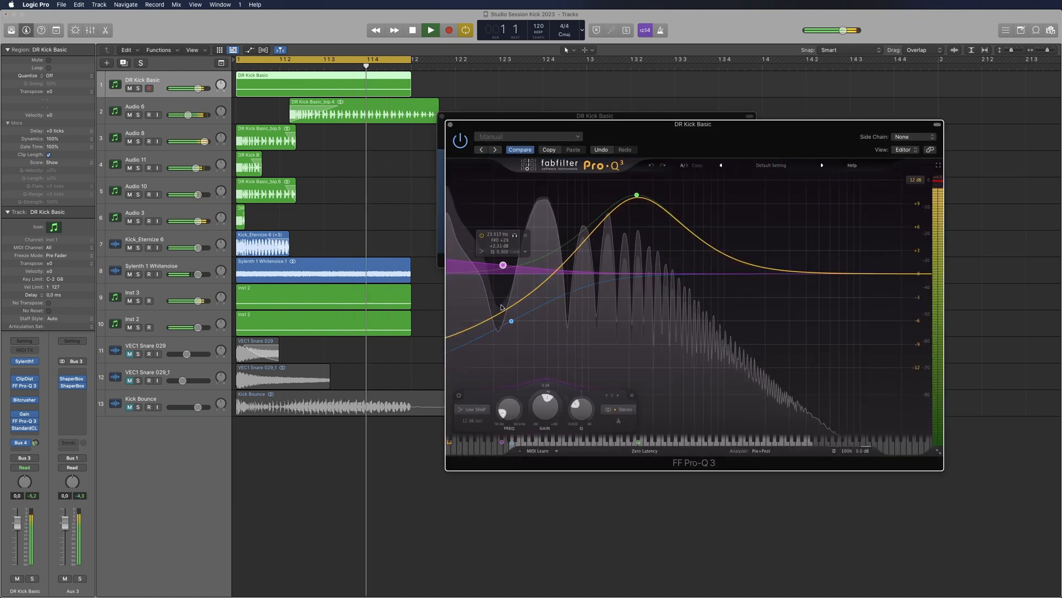
left_click_drag(501, 308, 593, 348)
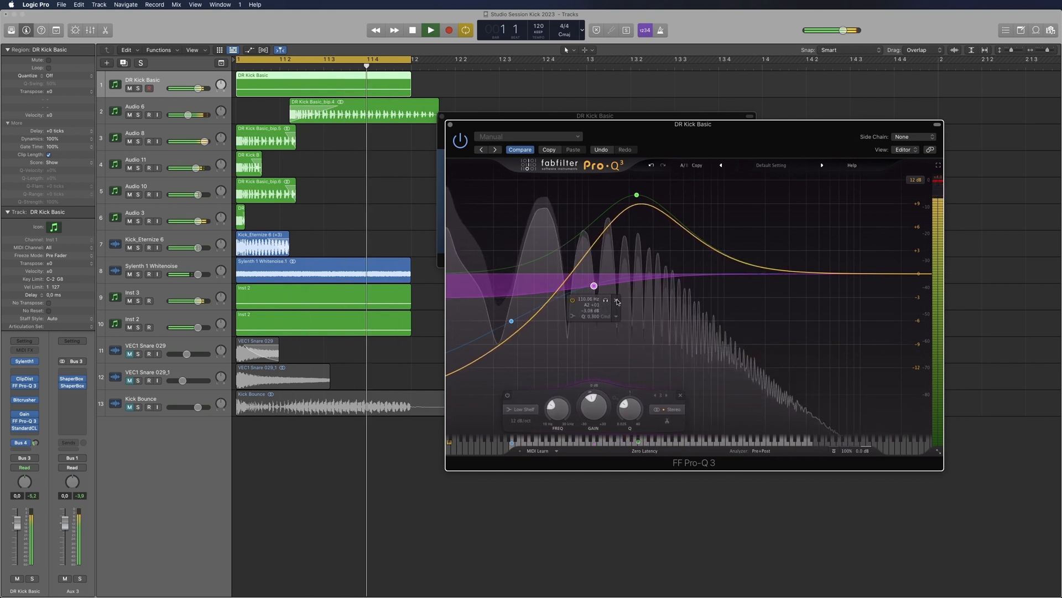
left_click(618, 301)
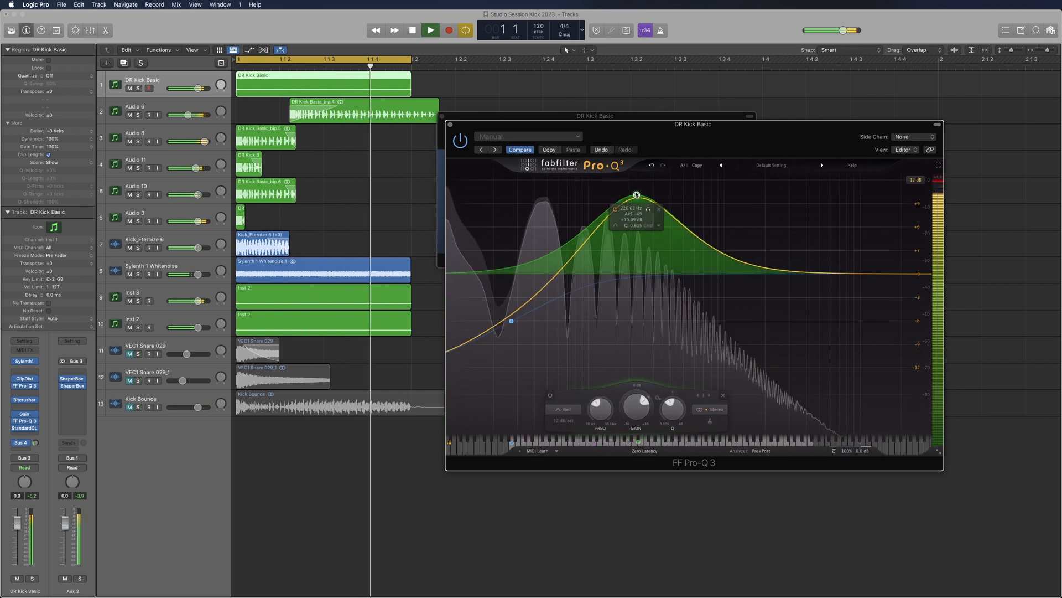
left_click_drag(636, 195, 680, 194)
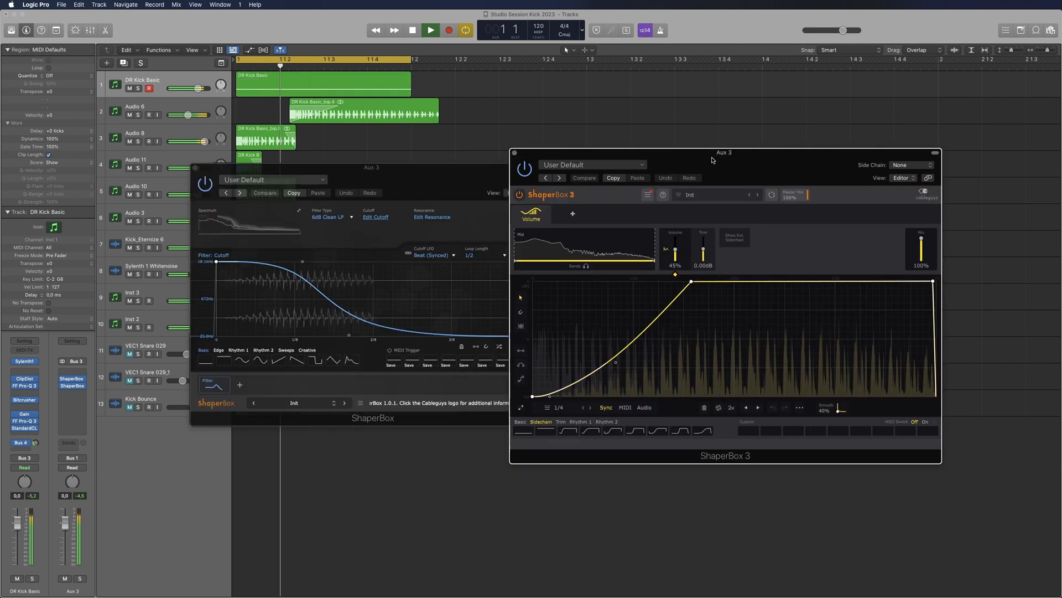
Bend the rising segment of the volume curve in Aux 3's ShaperBox 3 downward for a slower initial rise
left_click_drag(616, 362, 616, 374)
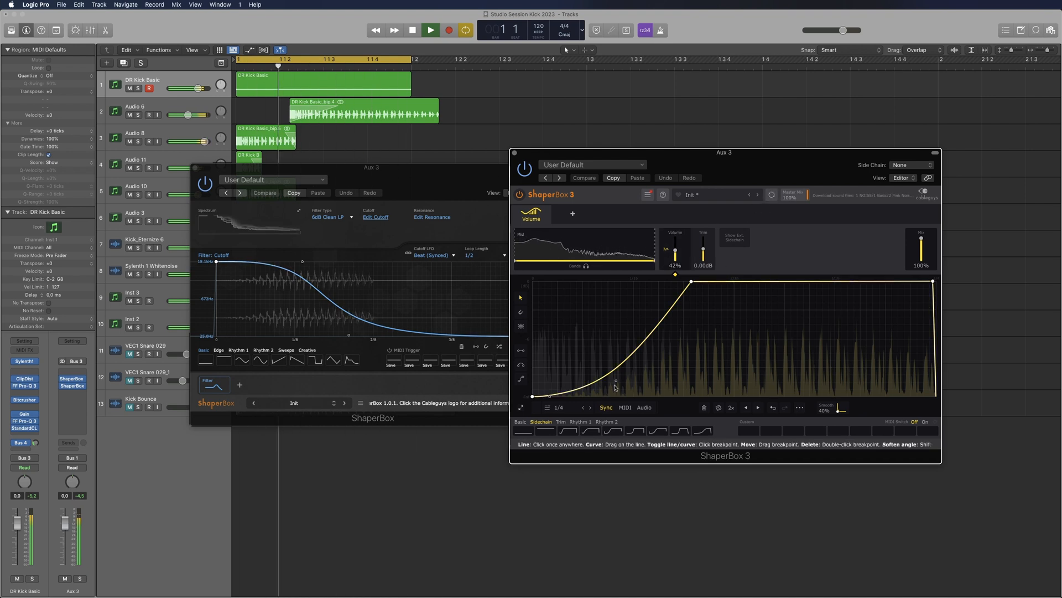
left_click_drag(624, 347, 623, 374)
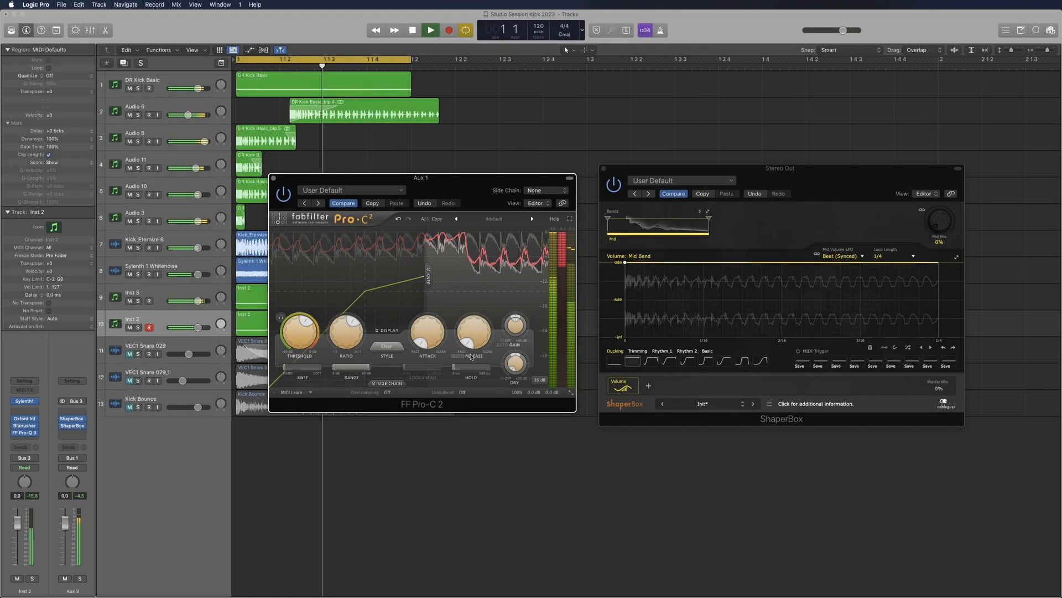
Raise the output level of Aux 1's Pro-C 2 to about +1.7 dB, restart playback and toggle the compressor's bypass to compare
left_click_drag(554, 392, 555, 360)
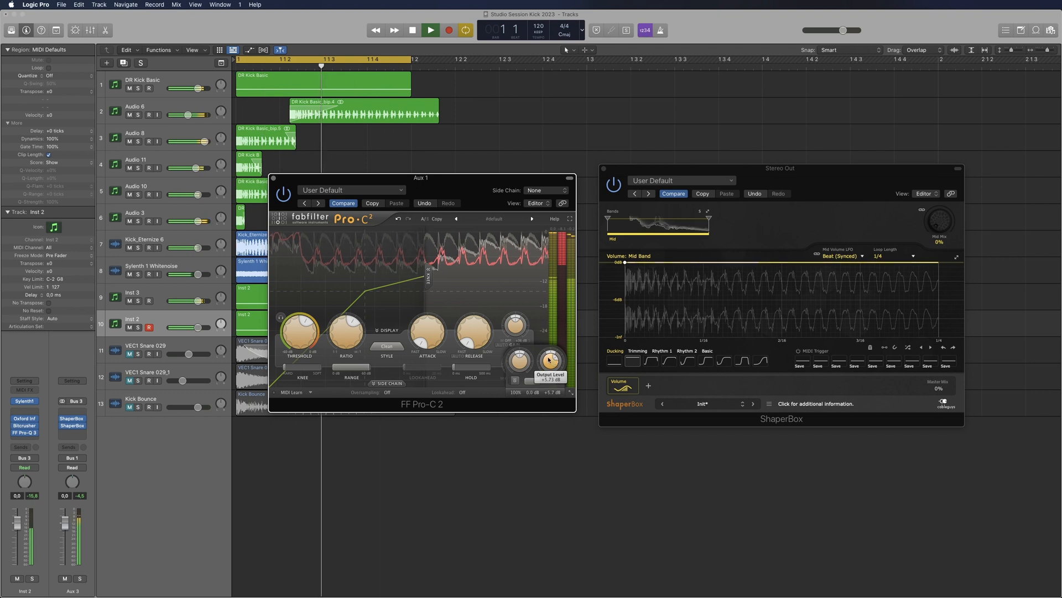
mouse_move(516, 382)
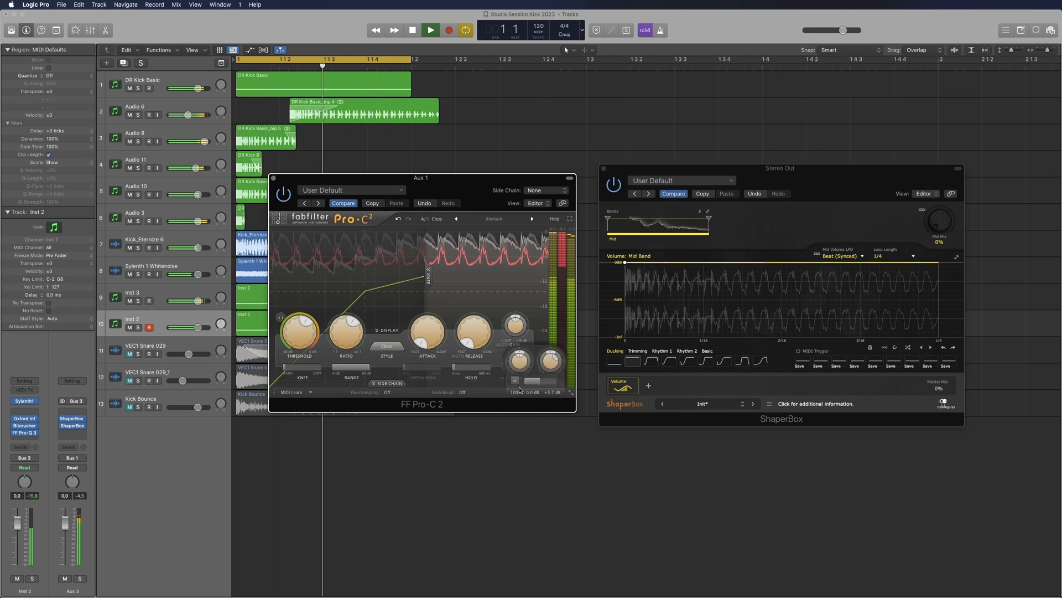
key("space")
key("space")
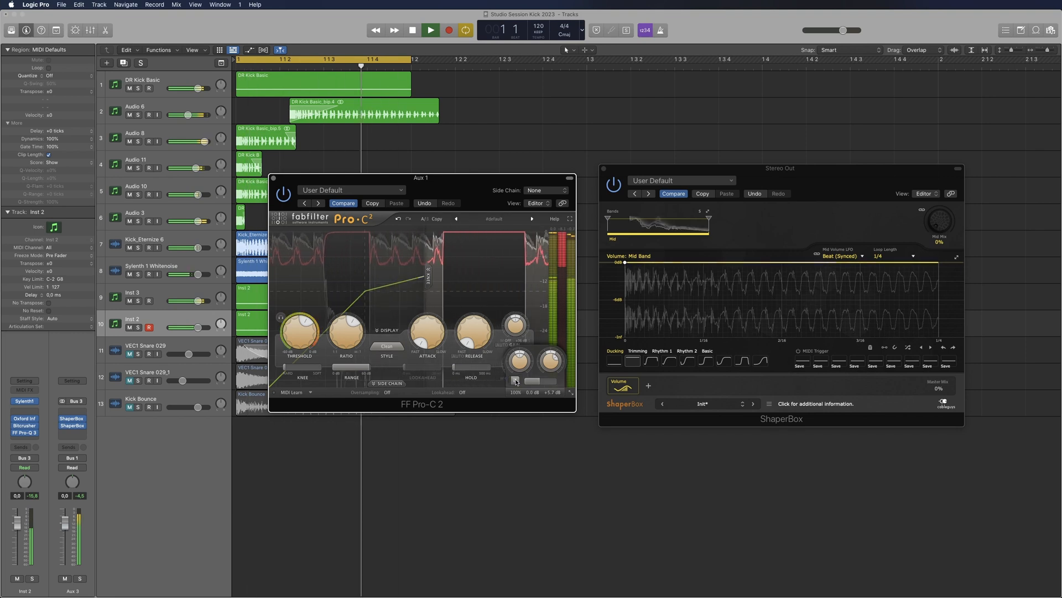
left_click(515, 381)
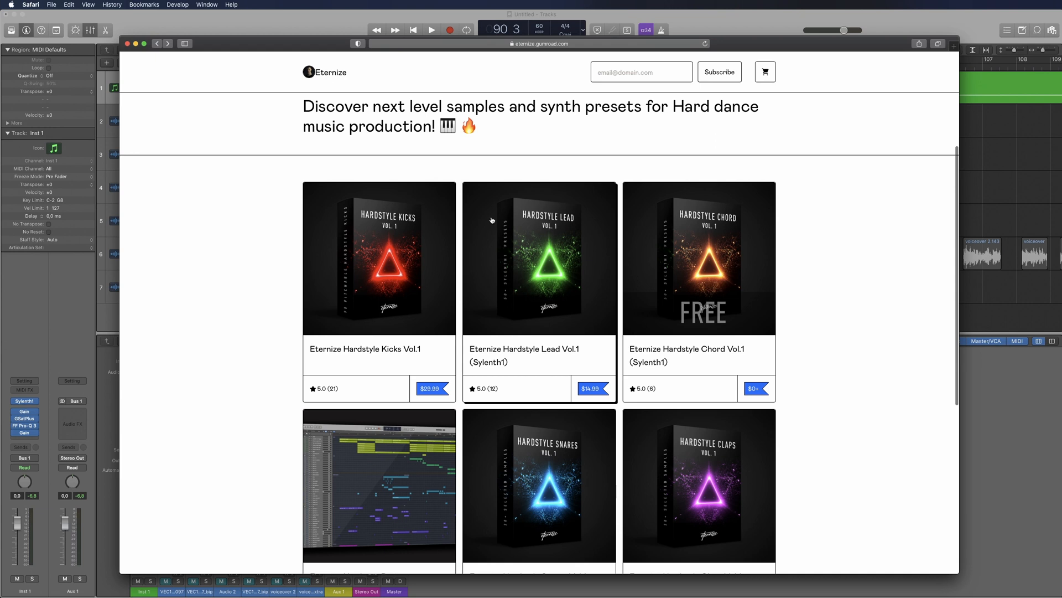
Open the Eternize Hardstyle Kicks Vol.1 product page in the Safari store and review its contents, format and info
left_click(430, 236)
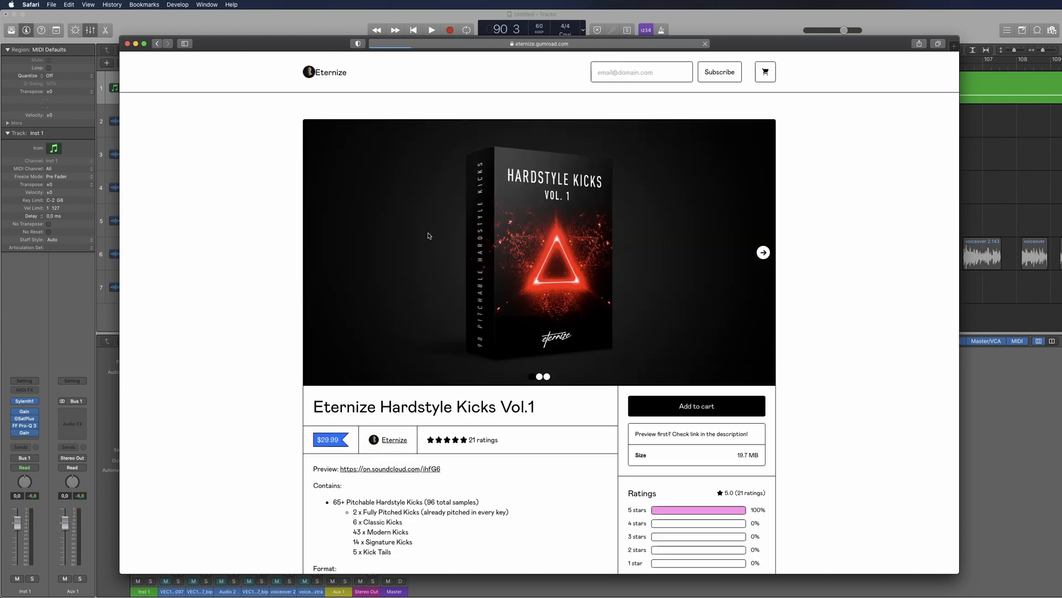
scroll(454, 237, "down", 5)
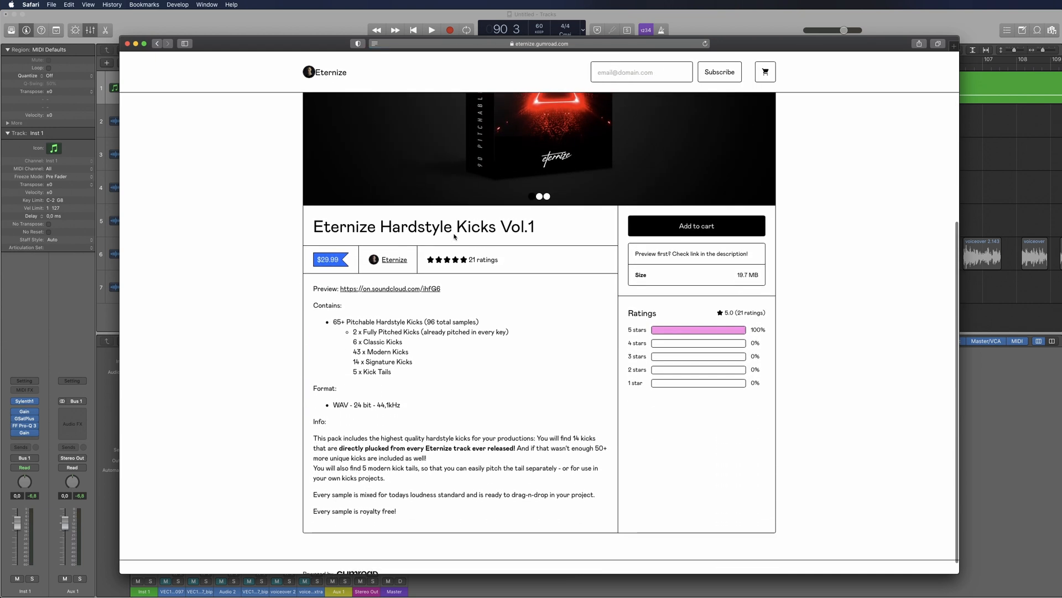
scroll(454, 235, "up", 5)
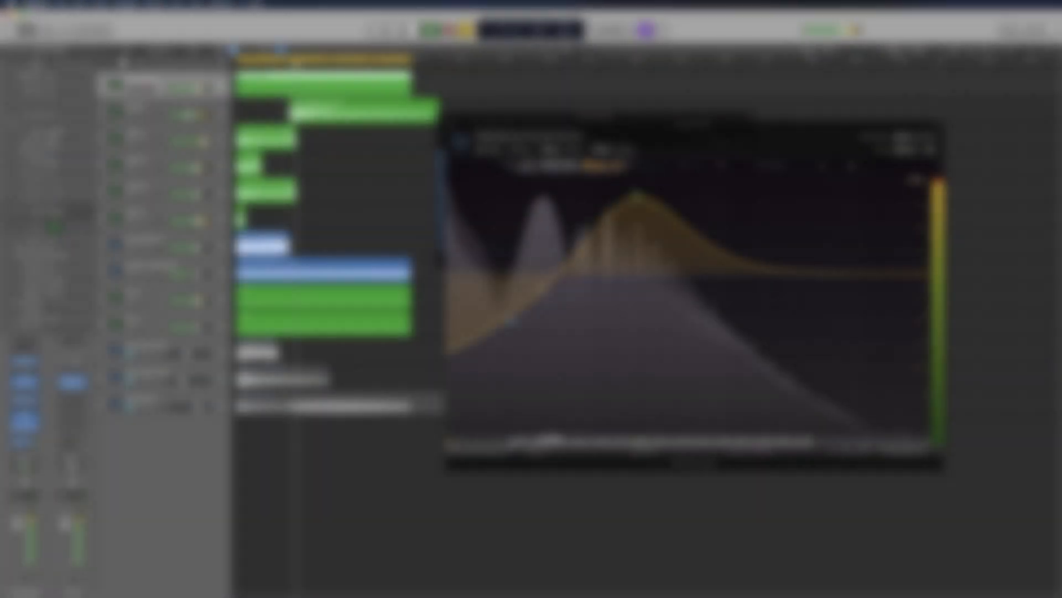
left_click_drag(505, 321, 506, 316)
left_click_drag(500, 268, 594, 284)
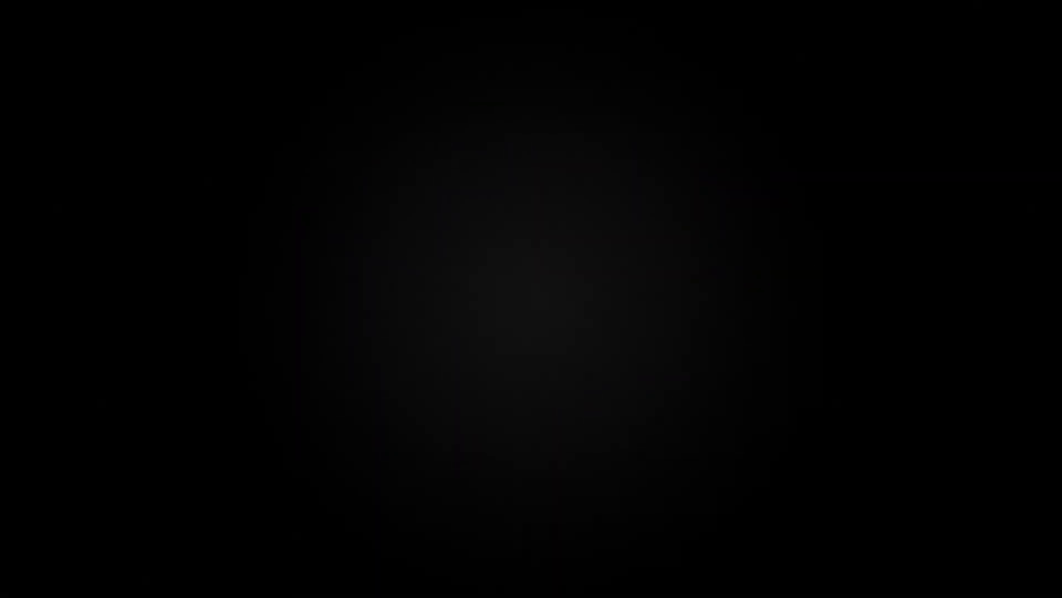